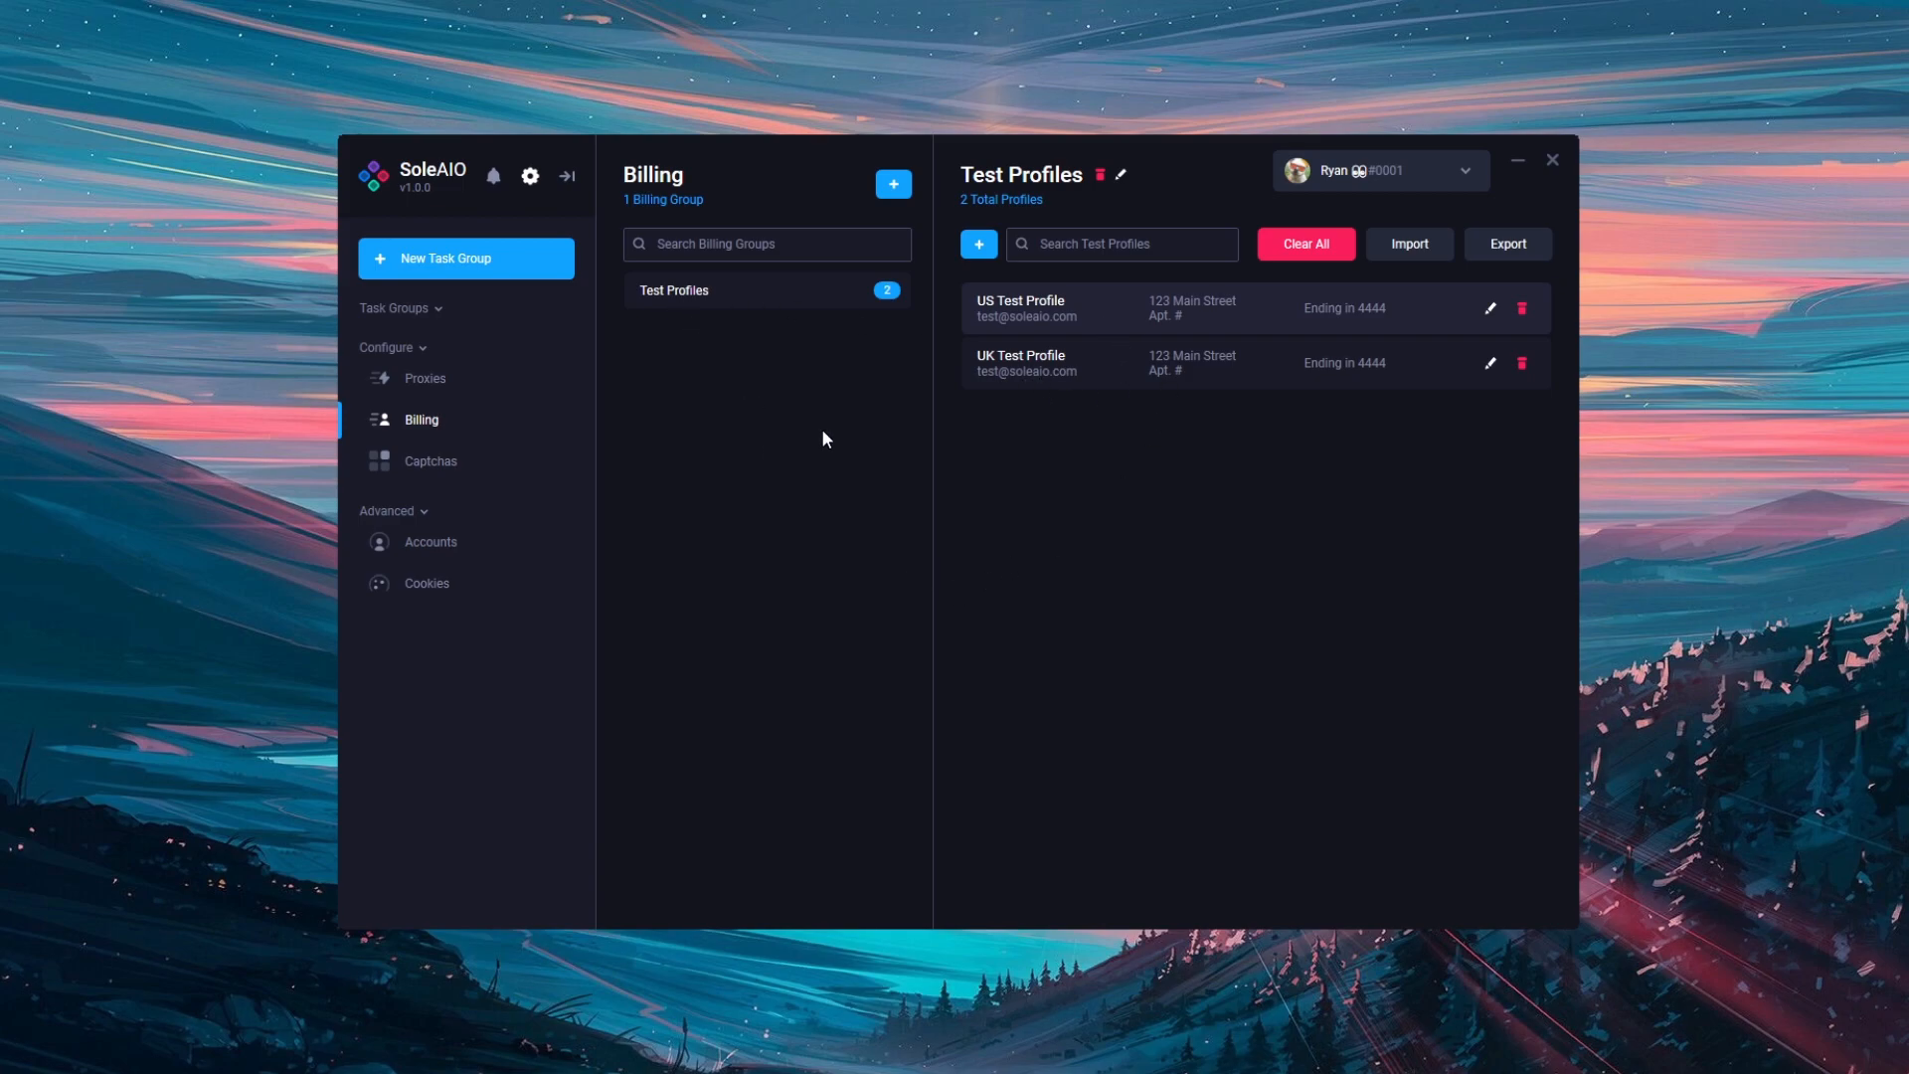
Step: Add a new billing group named 'Ryan' through the New Billing Group dialog
left_click(894, 184)
type("Ryan")
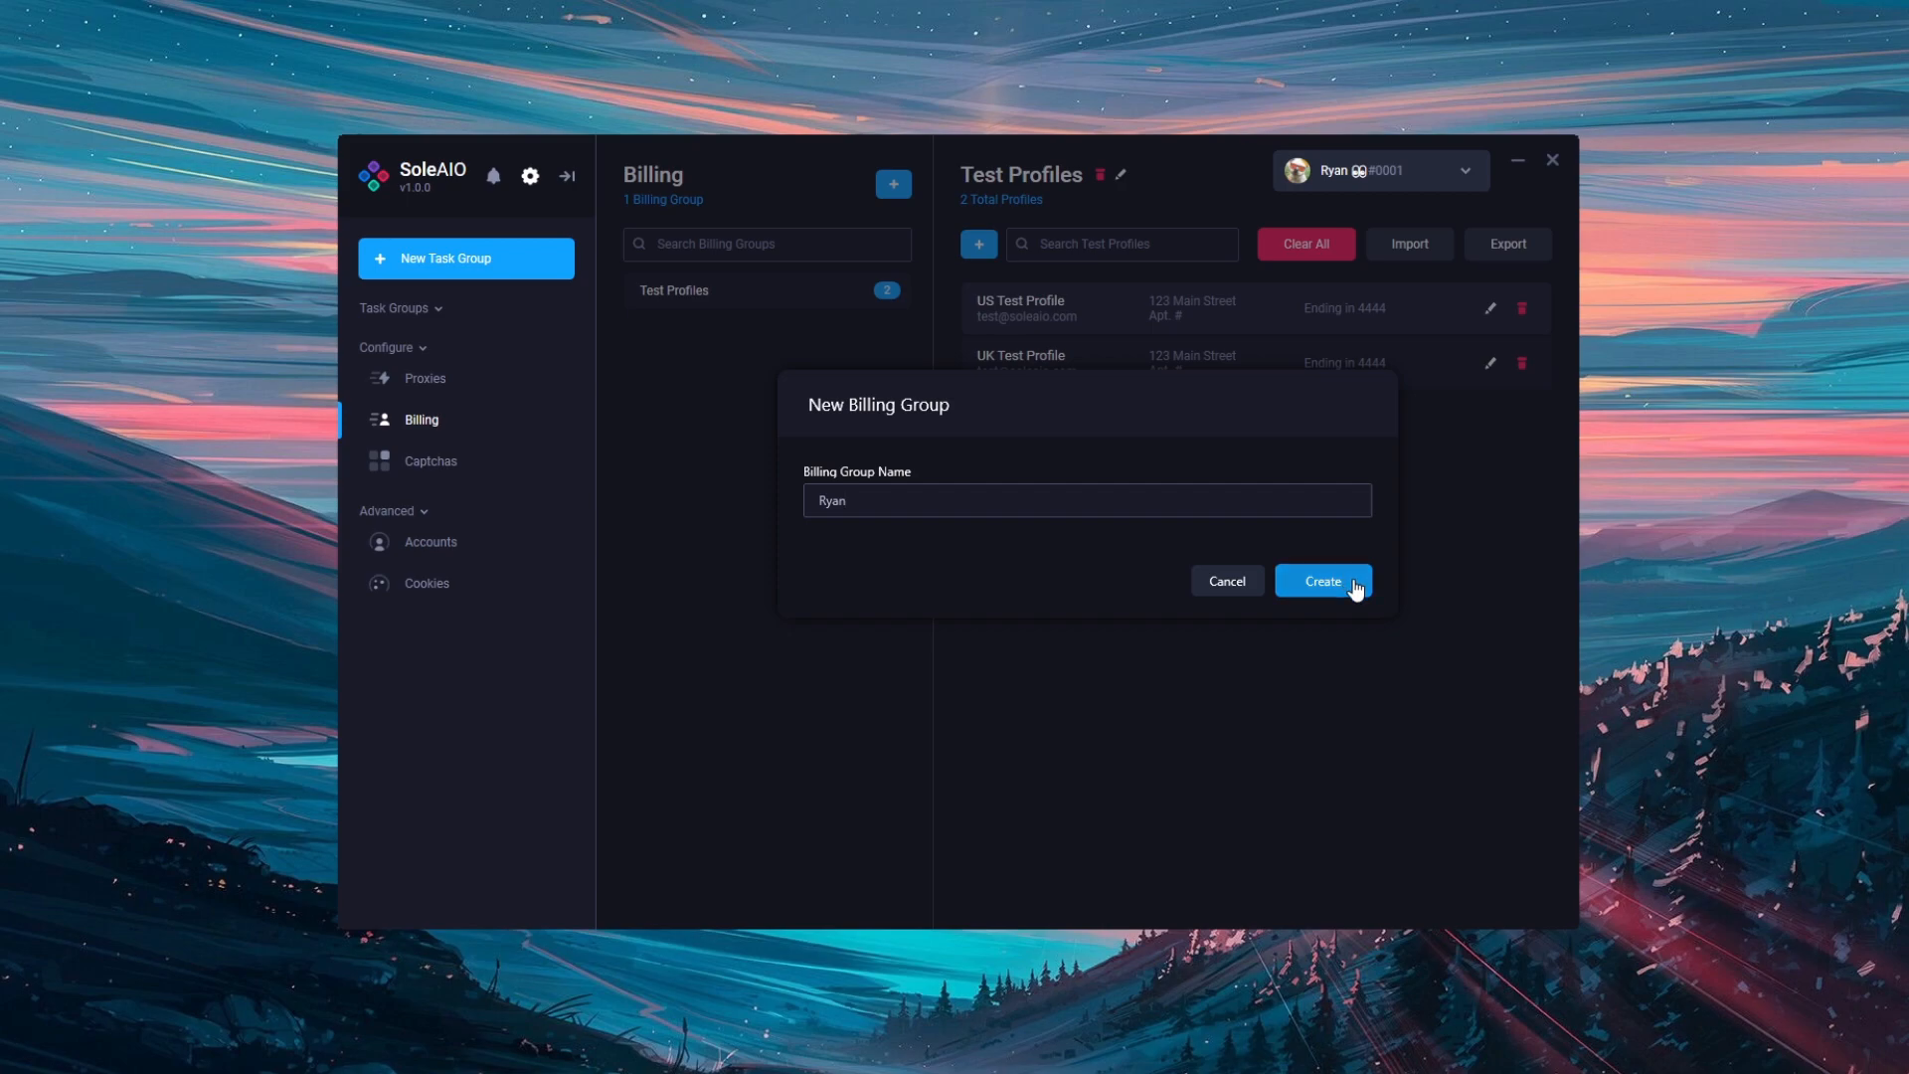
left_click(1352, 583)
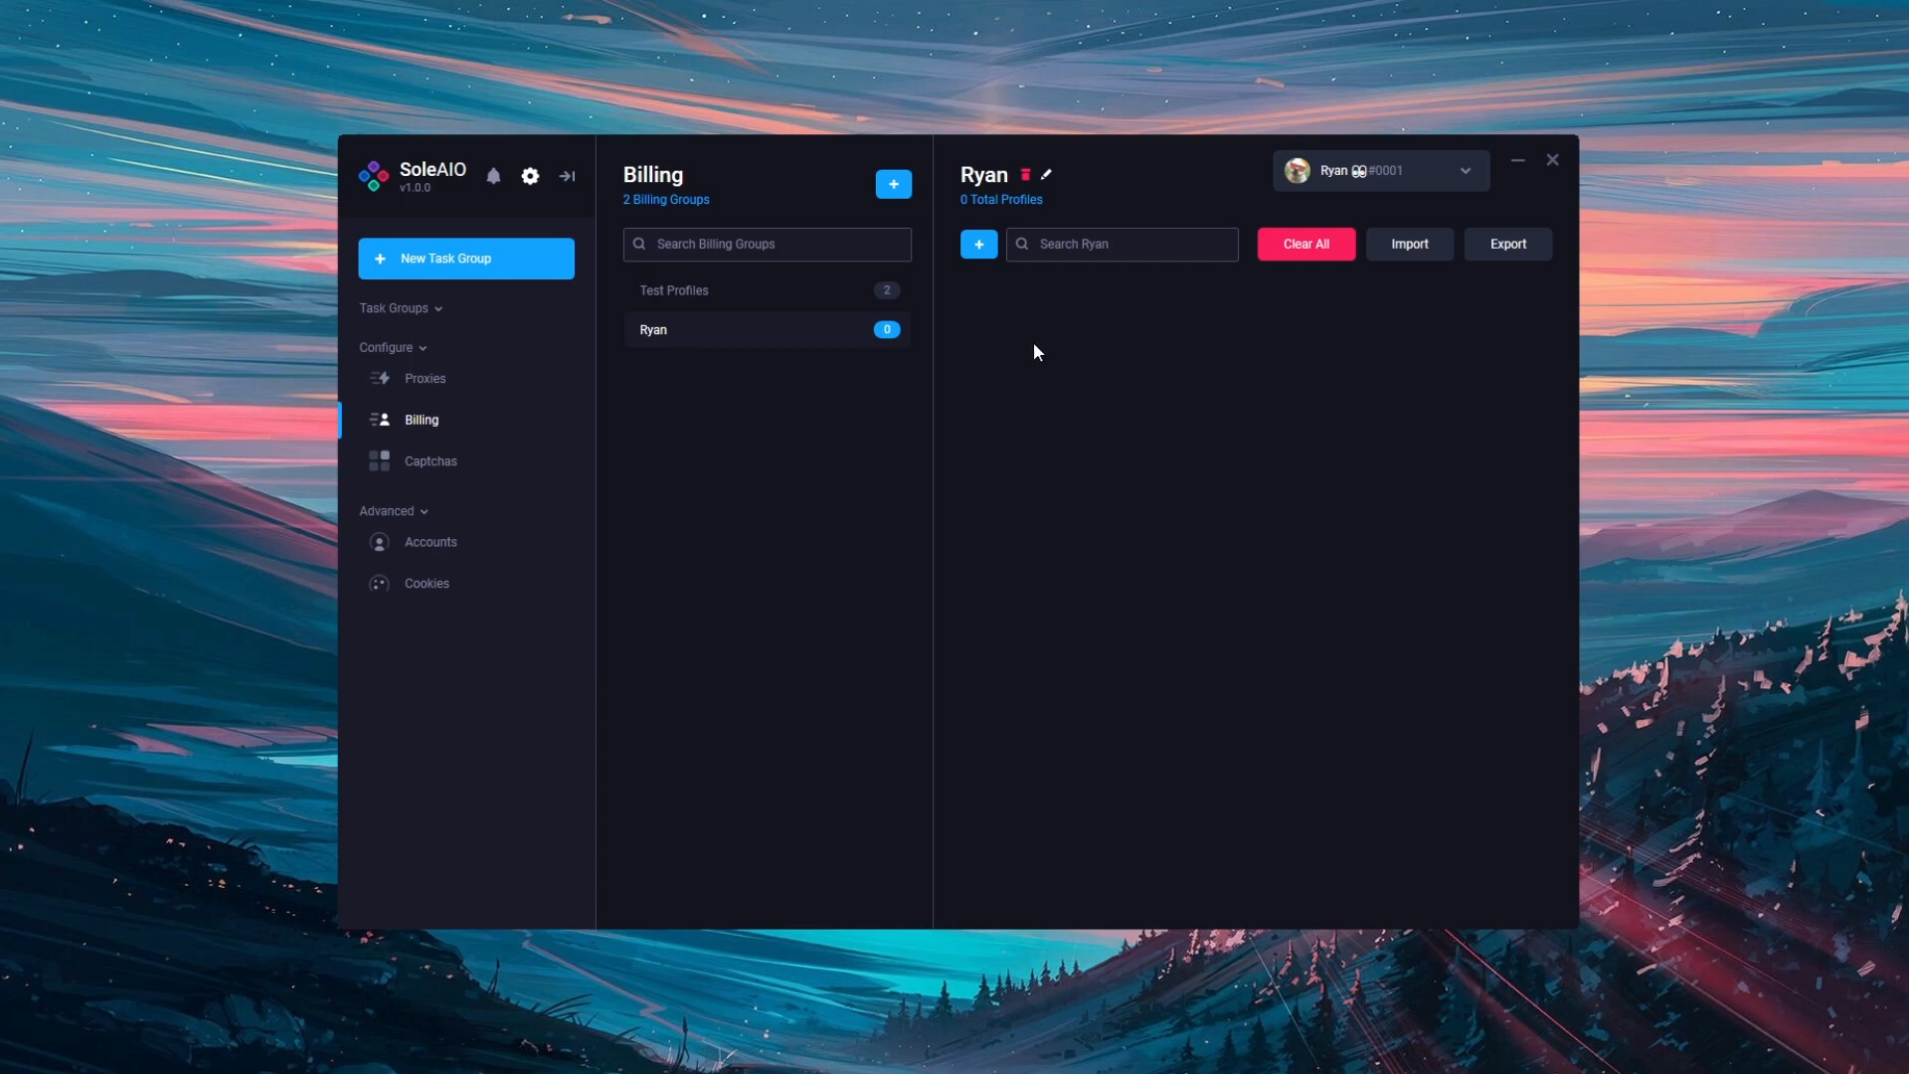
Step: Start a 'Ryan Main' profile in the Ryan group and paste in its e-mail and phone number
left_click(987, 248)
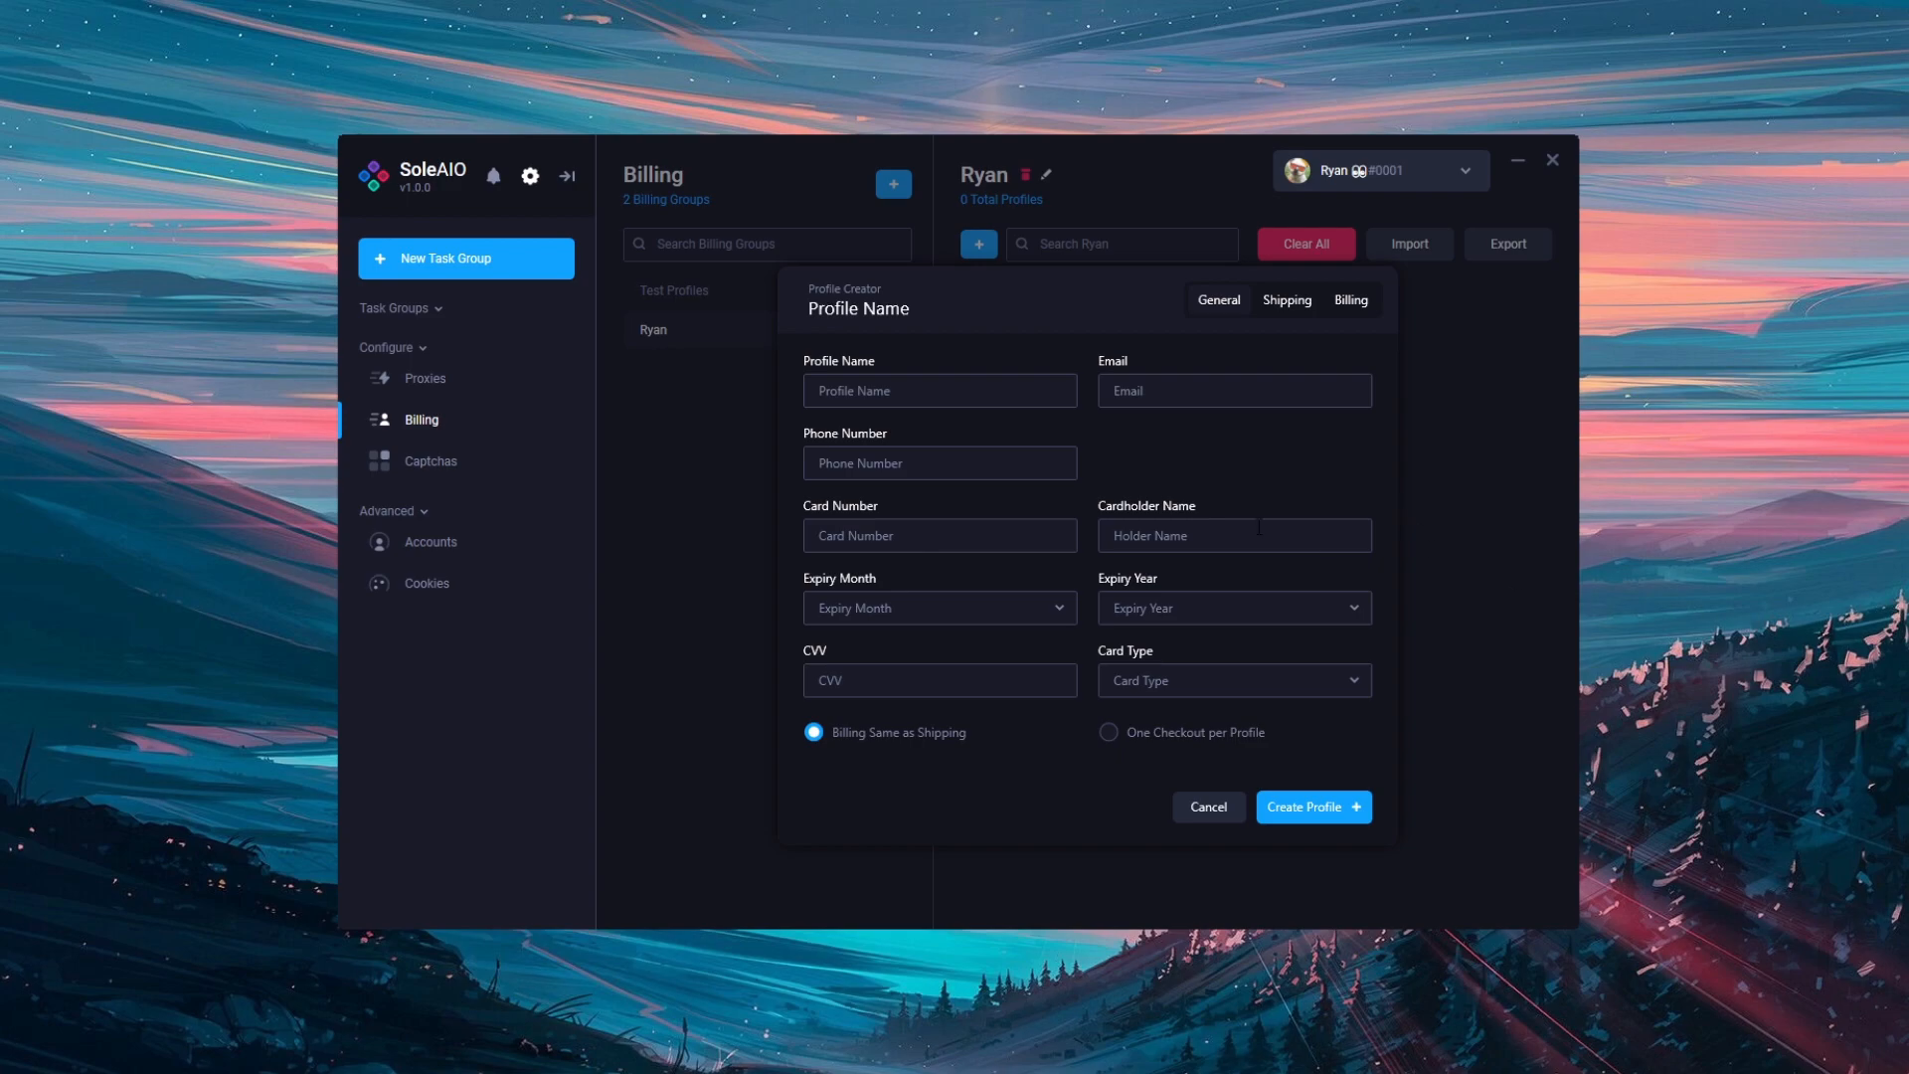
left_click(961, 387)
type("Ryan Main")
key("Tab")
key("ctrl+v")
key("Tab")
key("ctrl+v")
Step: Enter the card number, cardholder name, 04/2024 expiry, security code and Mastercard card type
key("Tab")
key("ctrl+v")
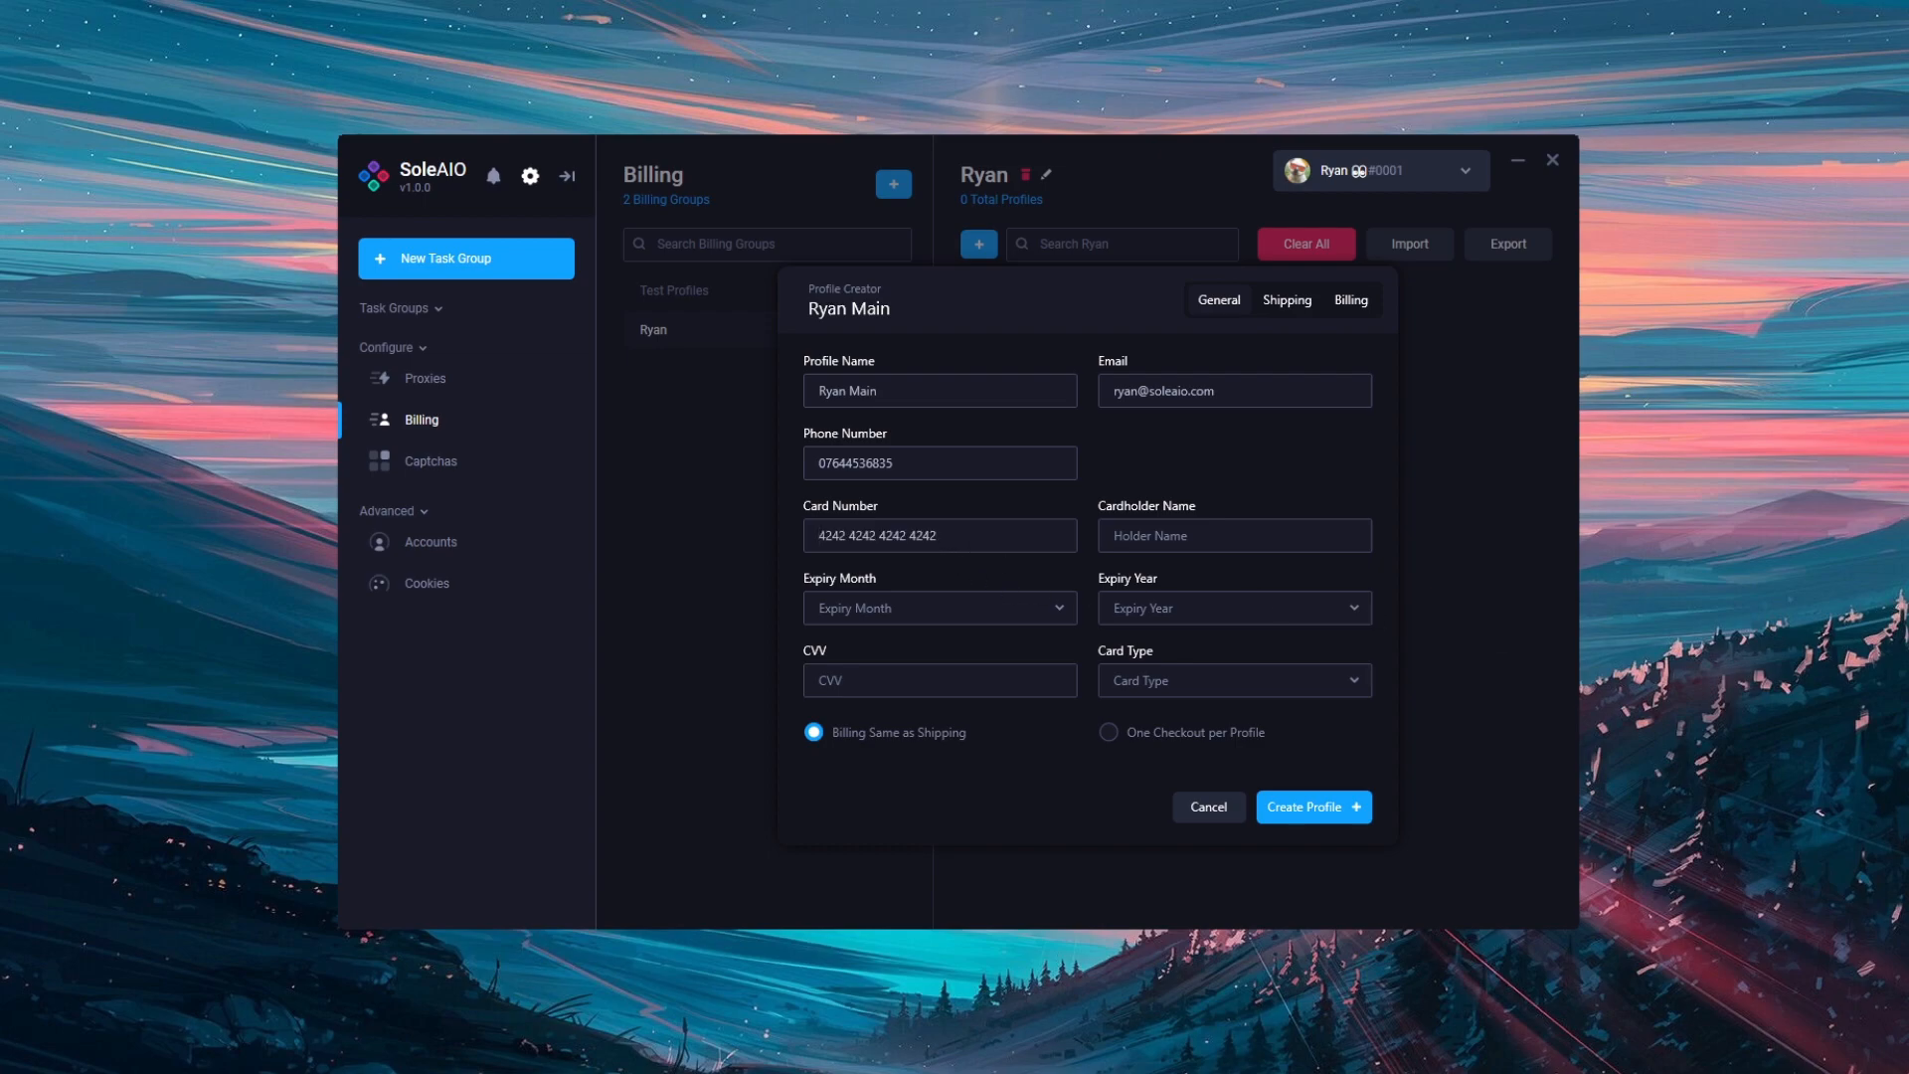
left_click(1142, 546)
type("RY MAN")
left_click(1009, 617)
left_click(917, 736)
left_click(1144, 608)
left_click(1140, 767)
left_click(1036, 684)
left_click(1173, 682)
left_click(1159, 708)
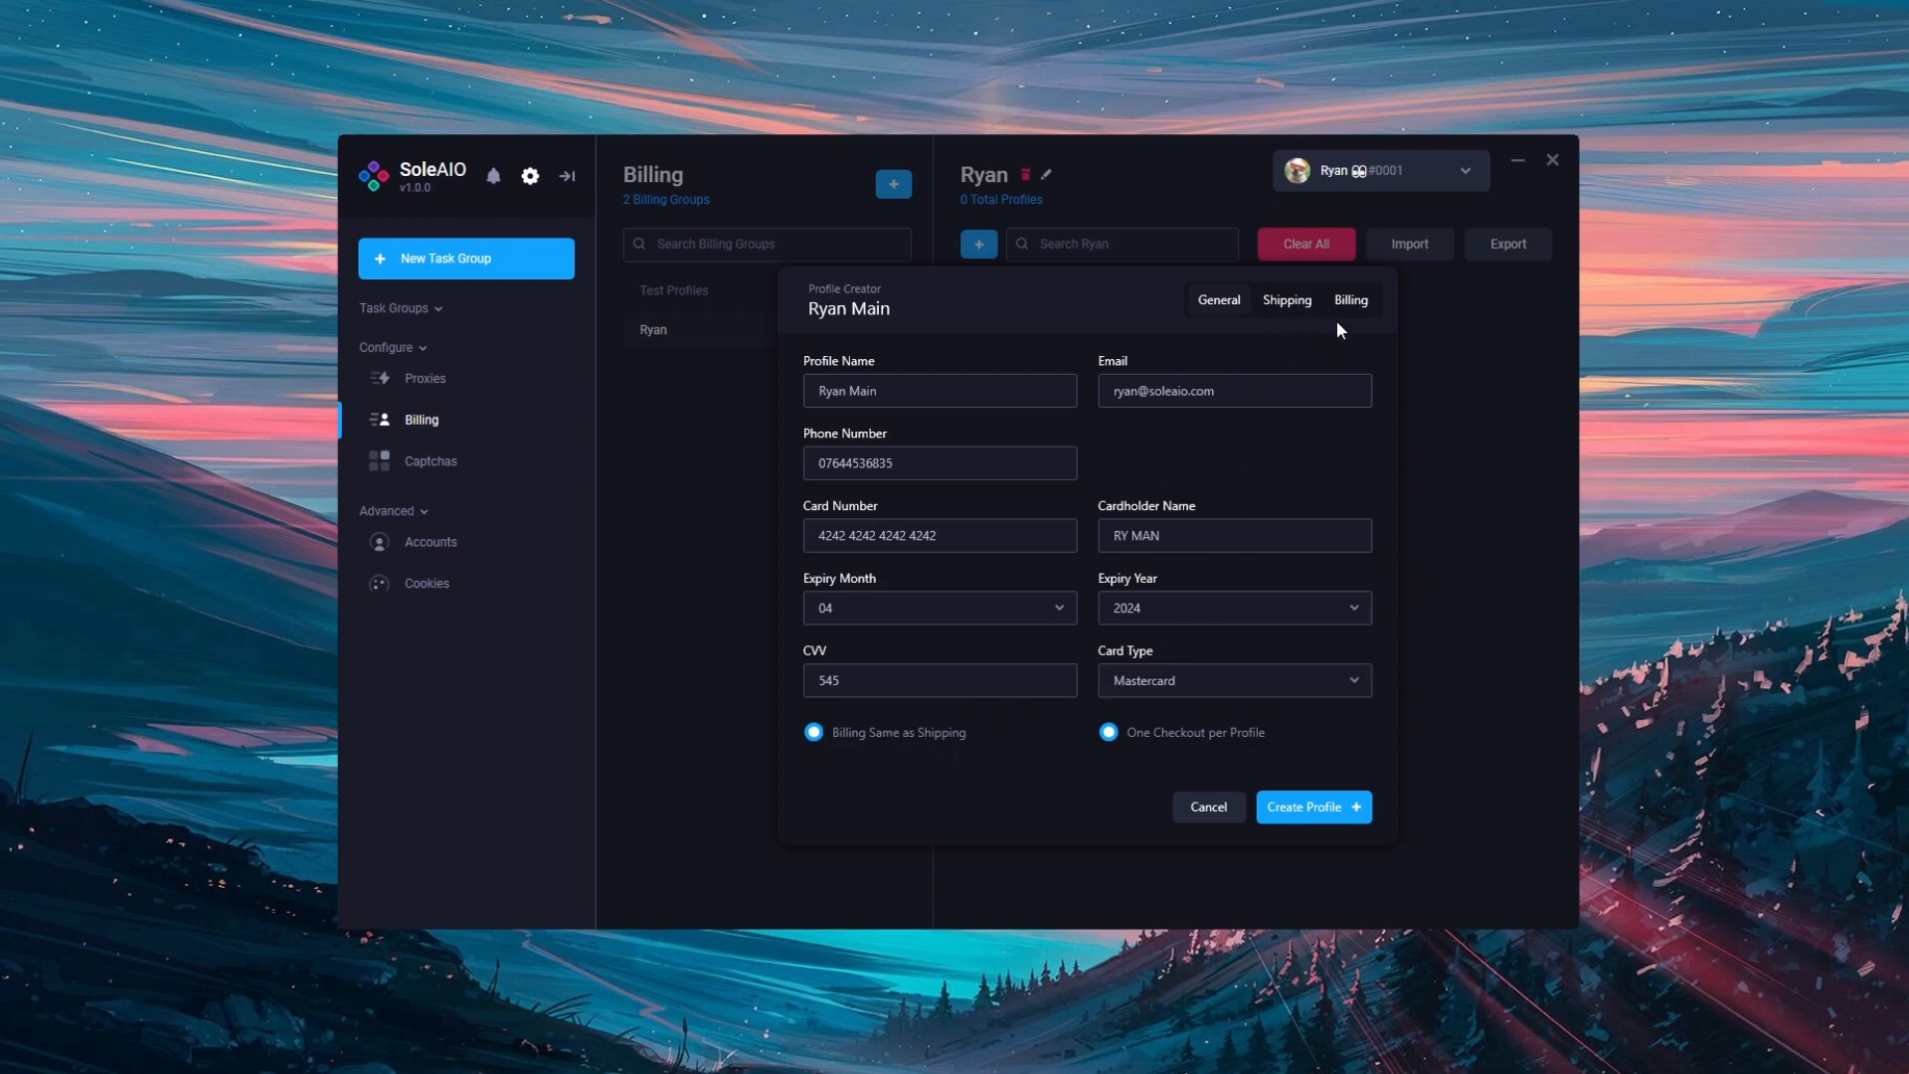
Step: Turn off Billing Same as Shipping and bring up the profile's blank Shipping fields
left_click(1292, 300)
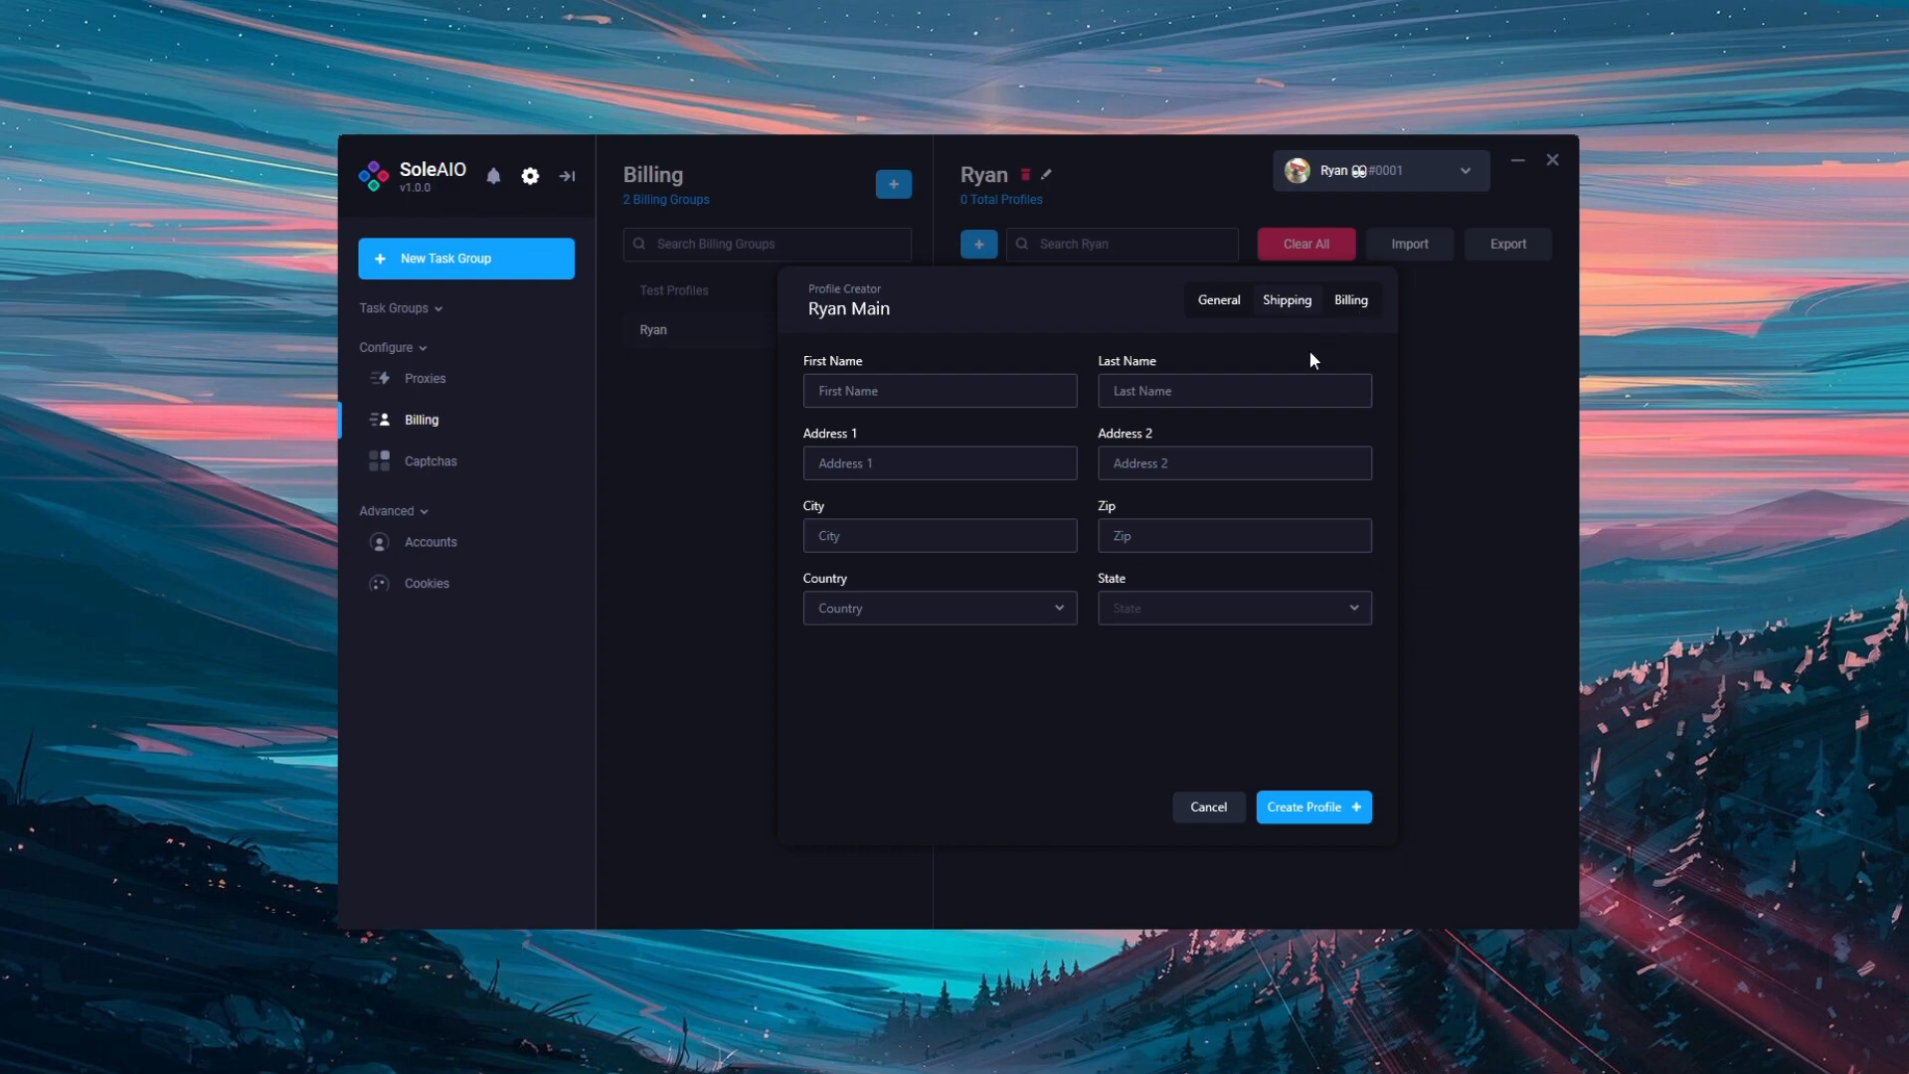
left_click(1226, 301)
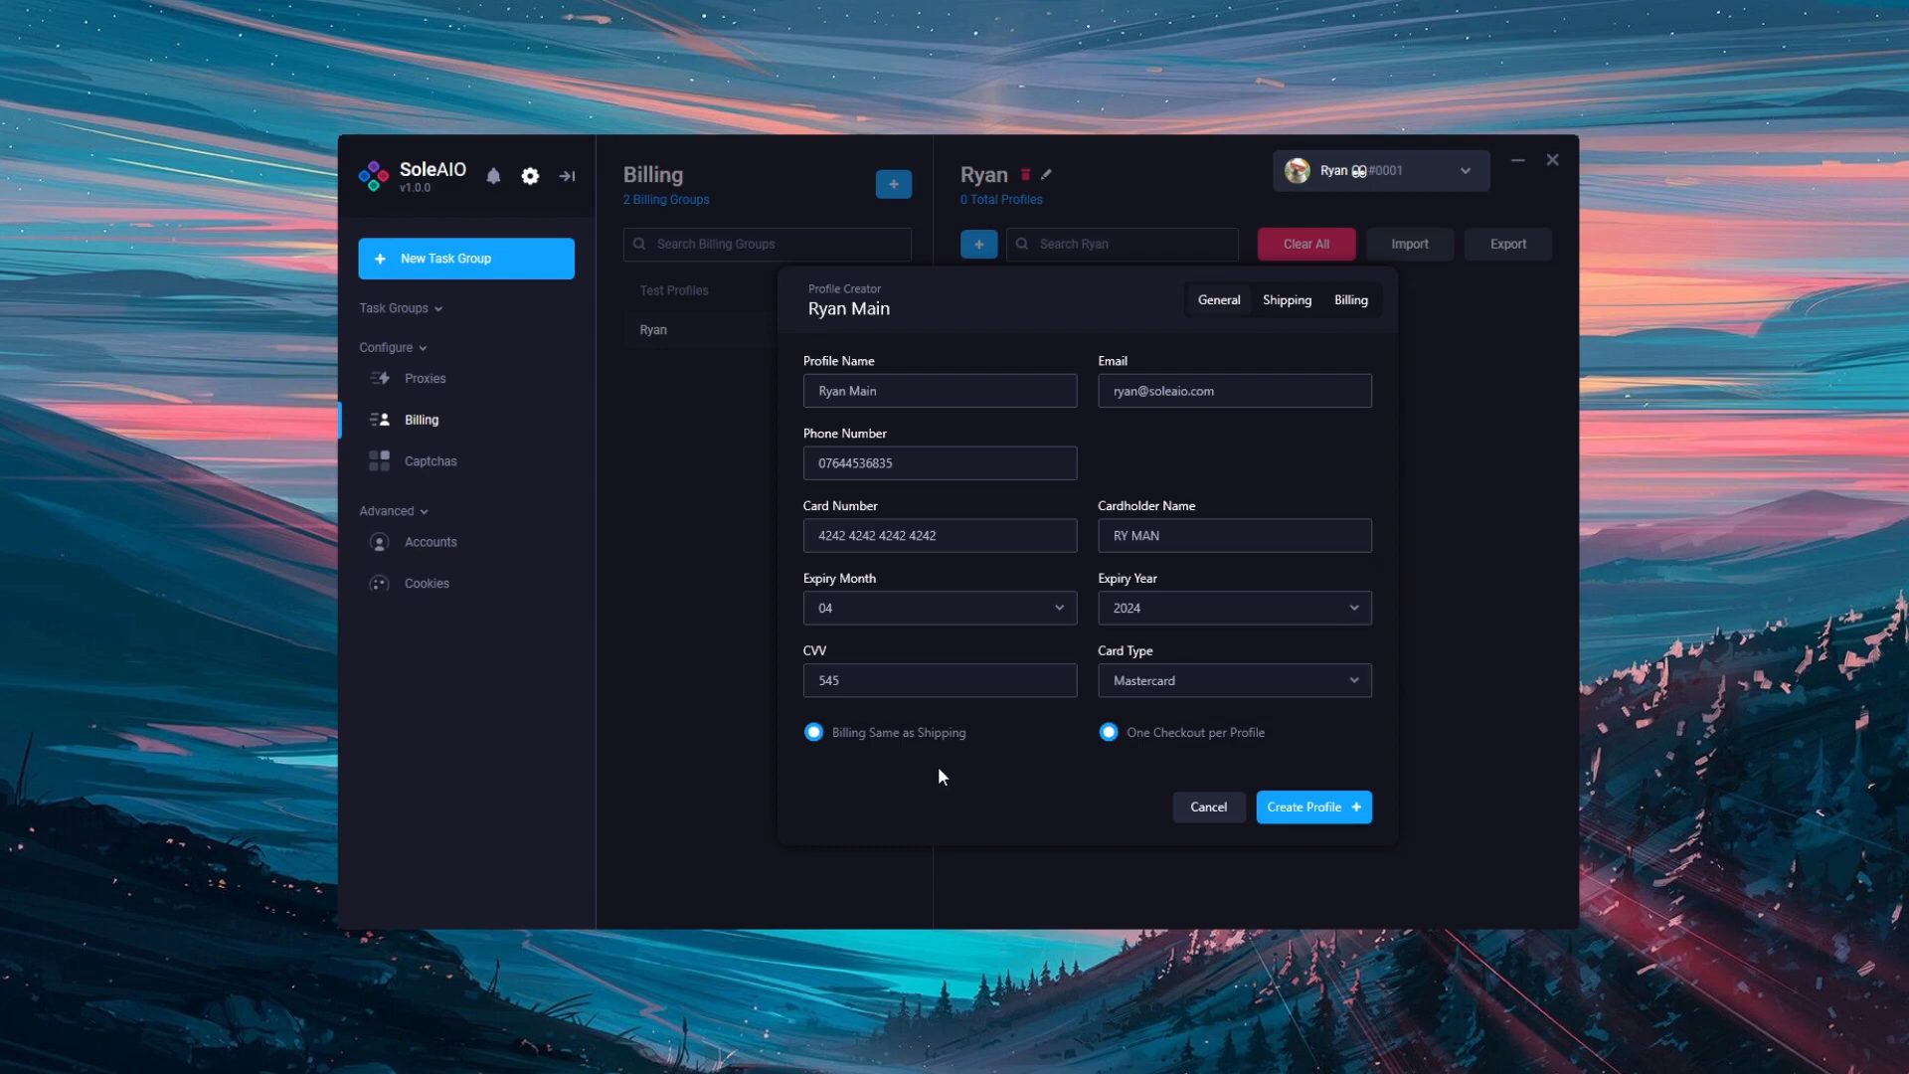
left_click(823, 733)
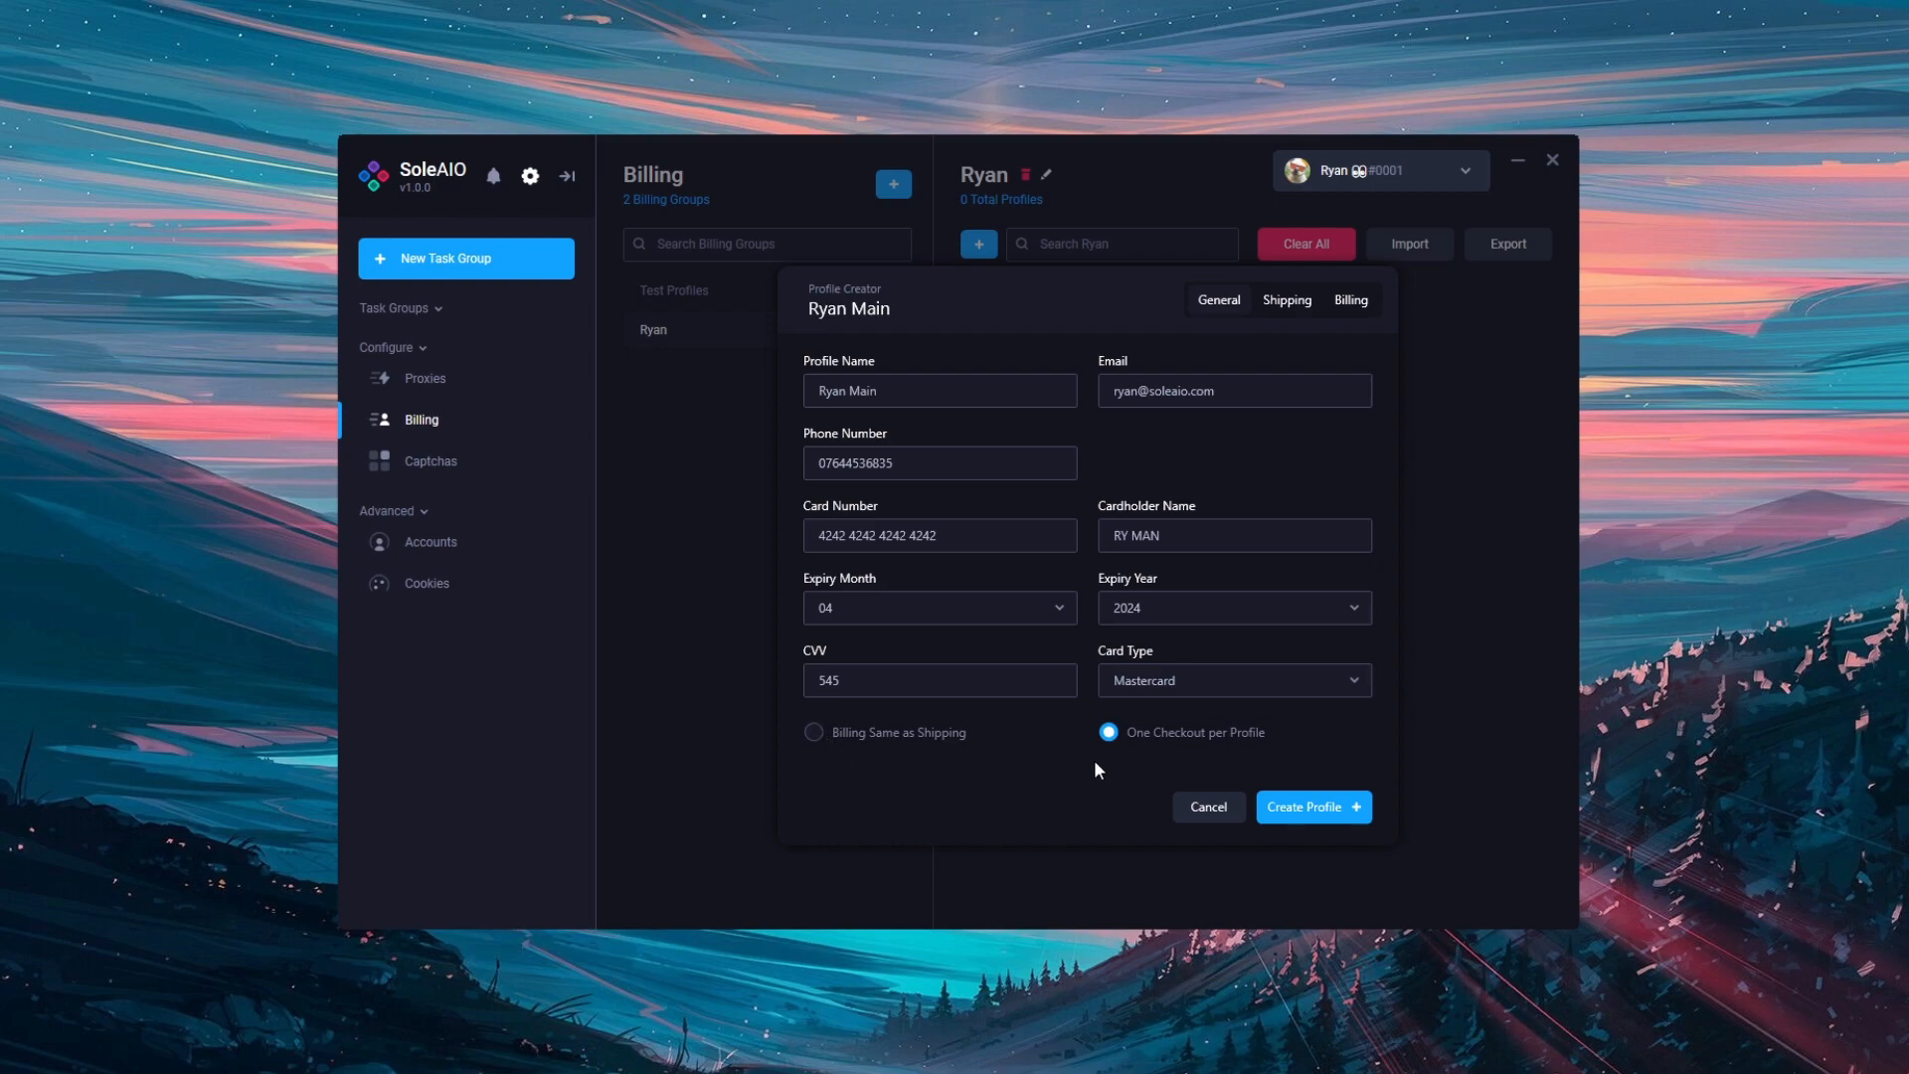
left_click(1352, 300)
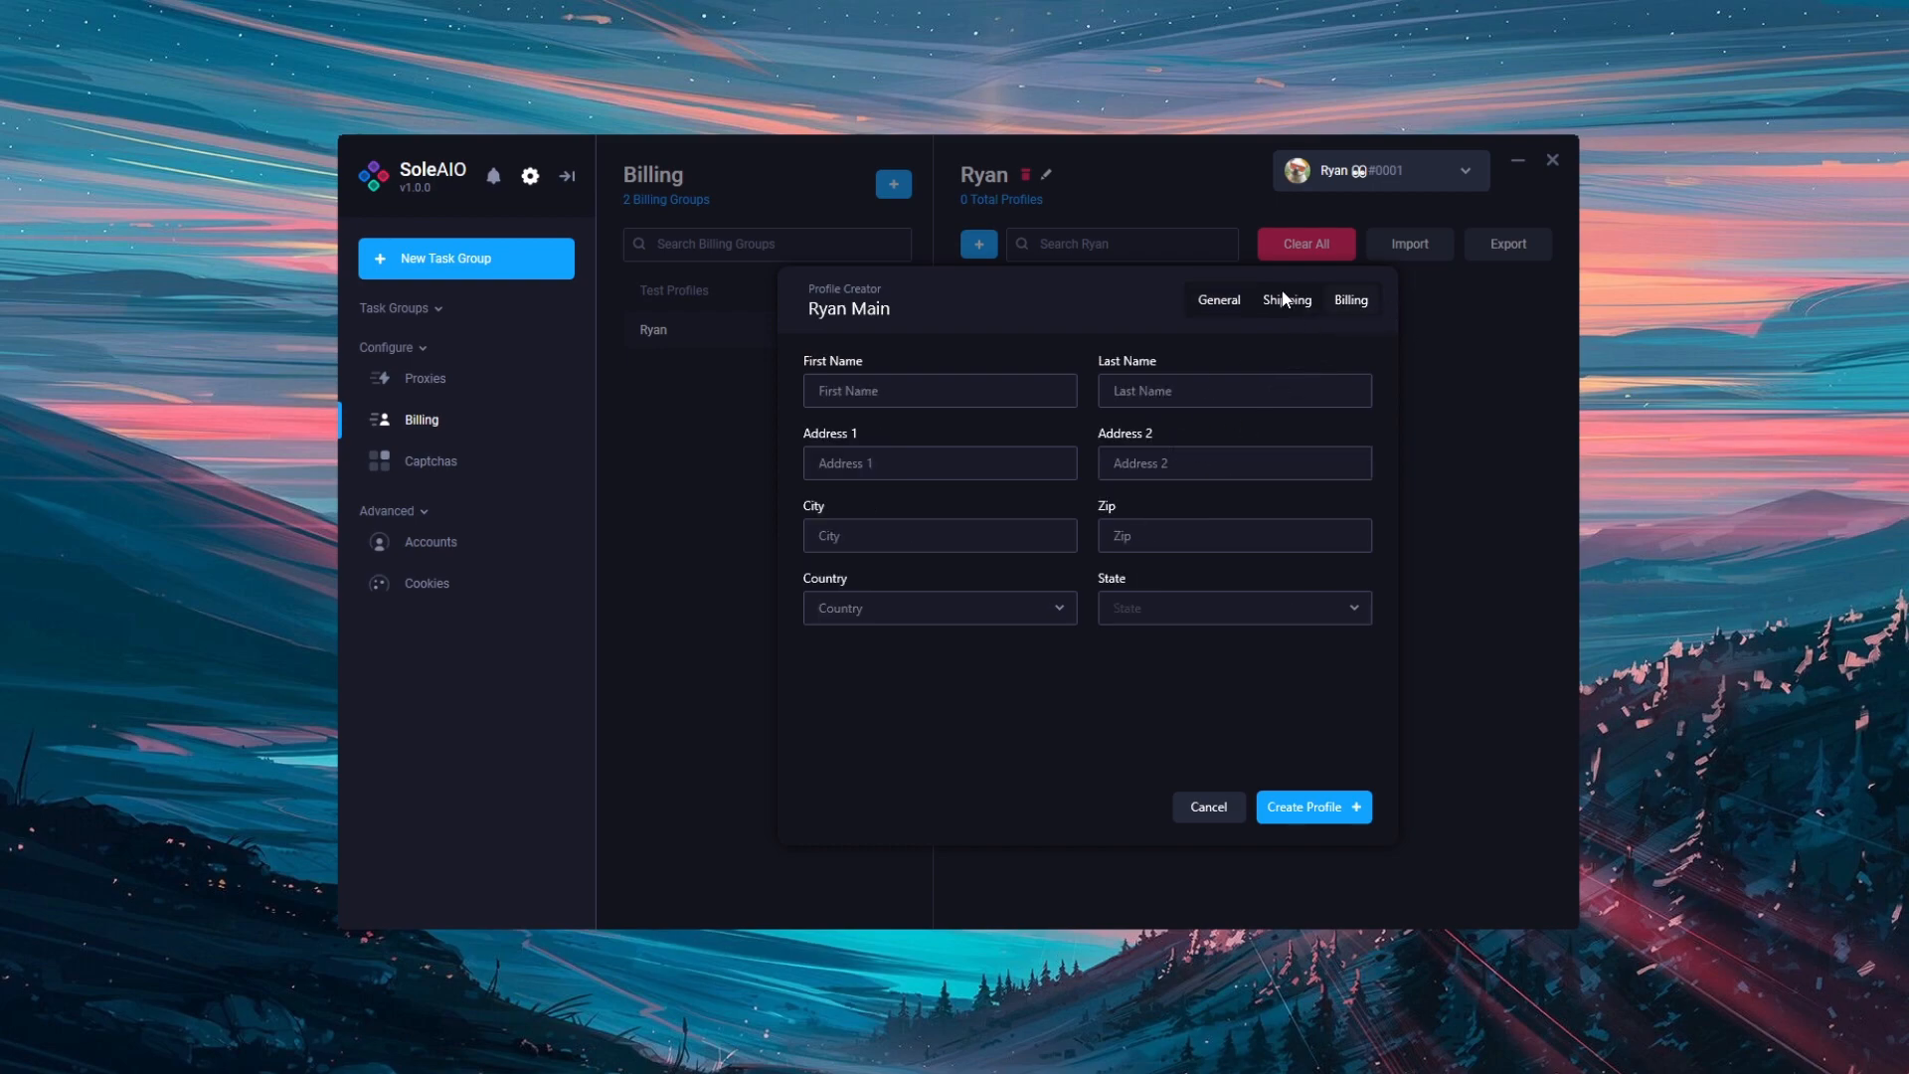
left_click(1241, 301)
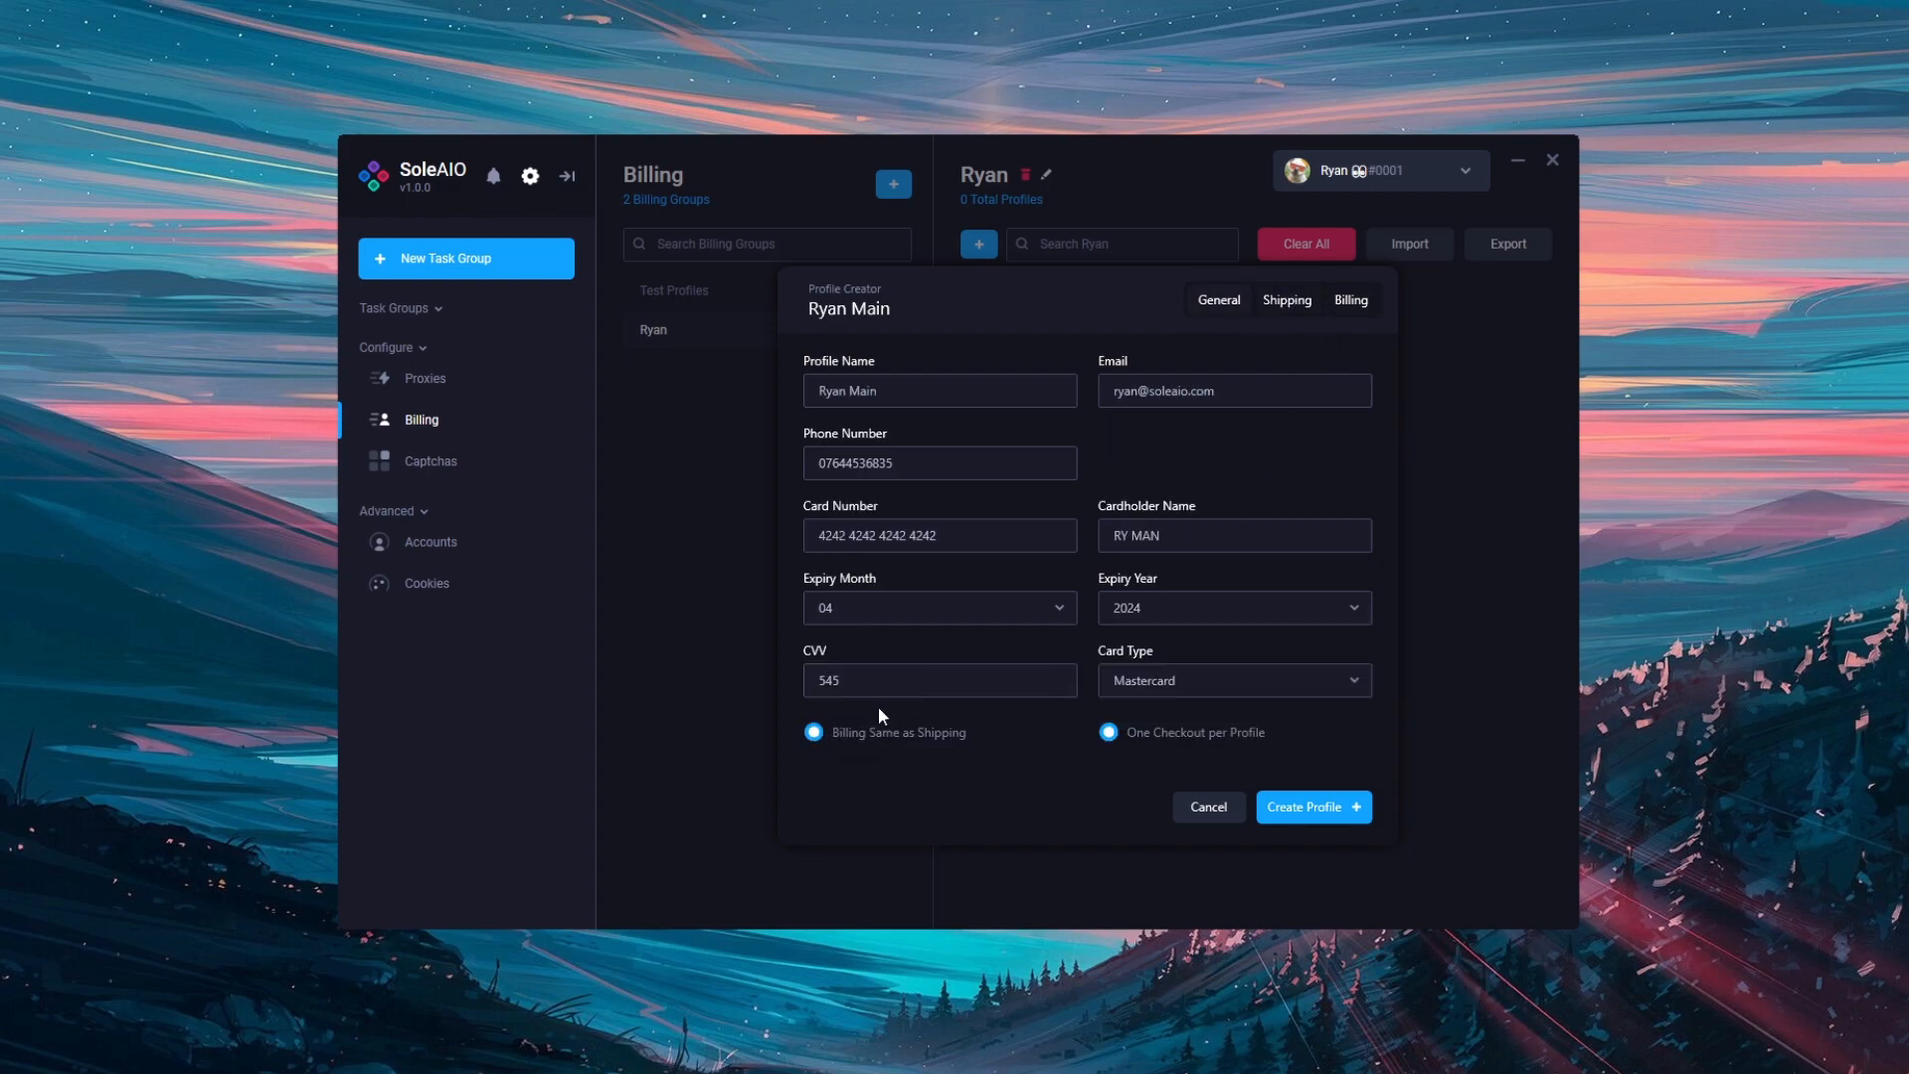
left_click(1283, 302)
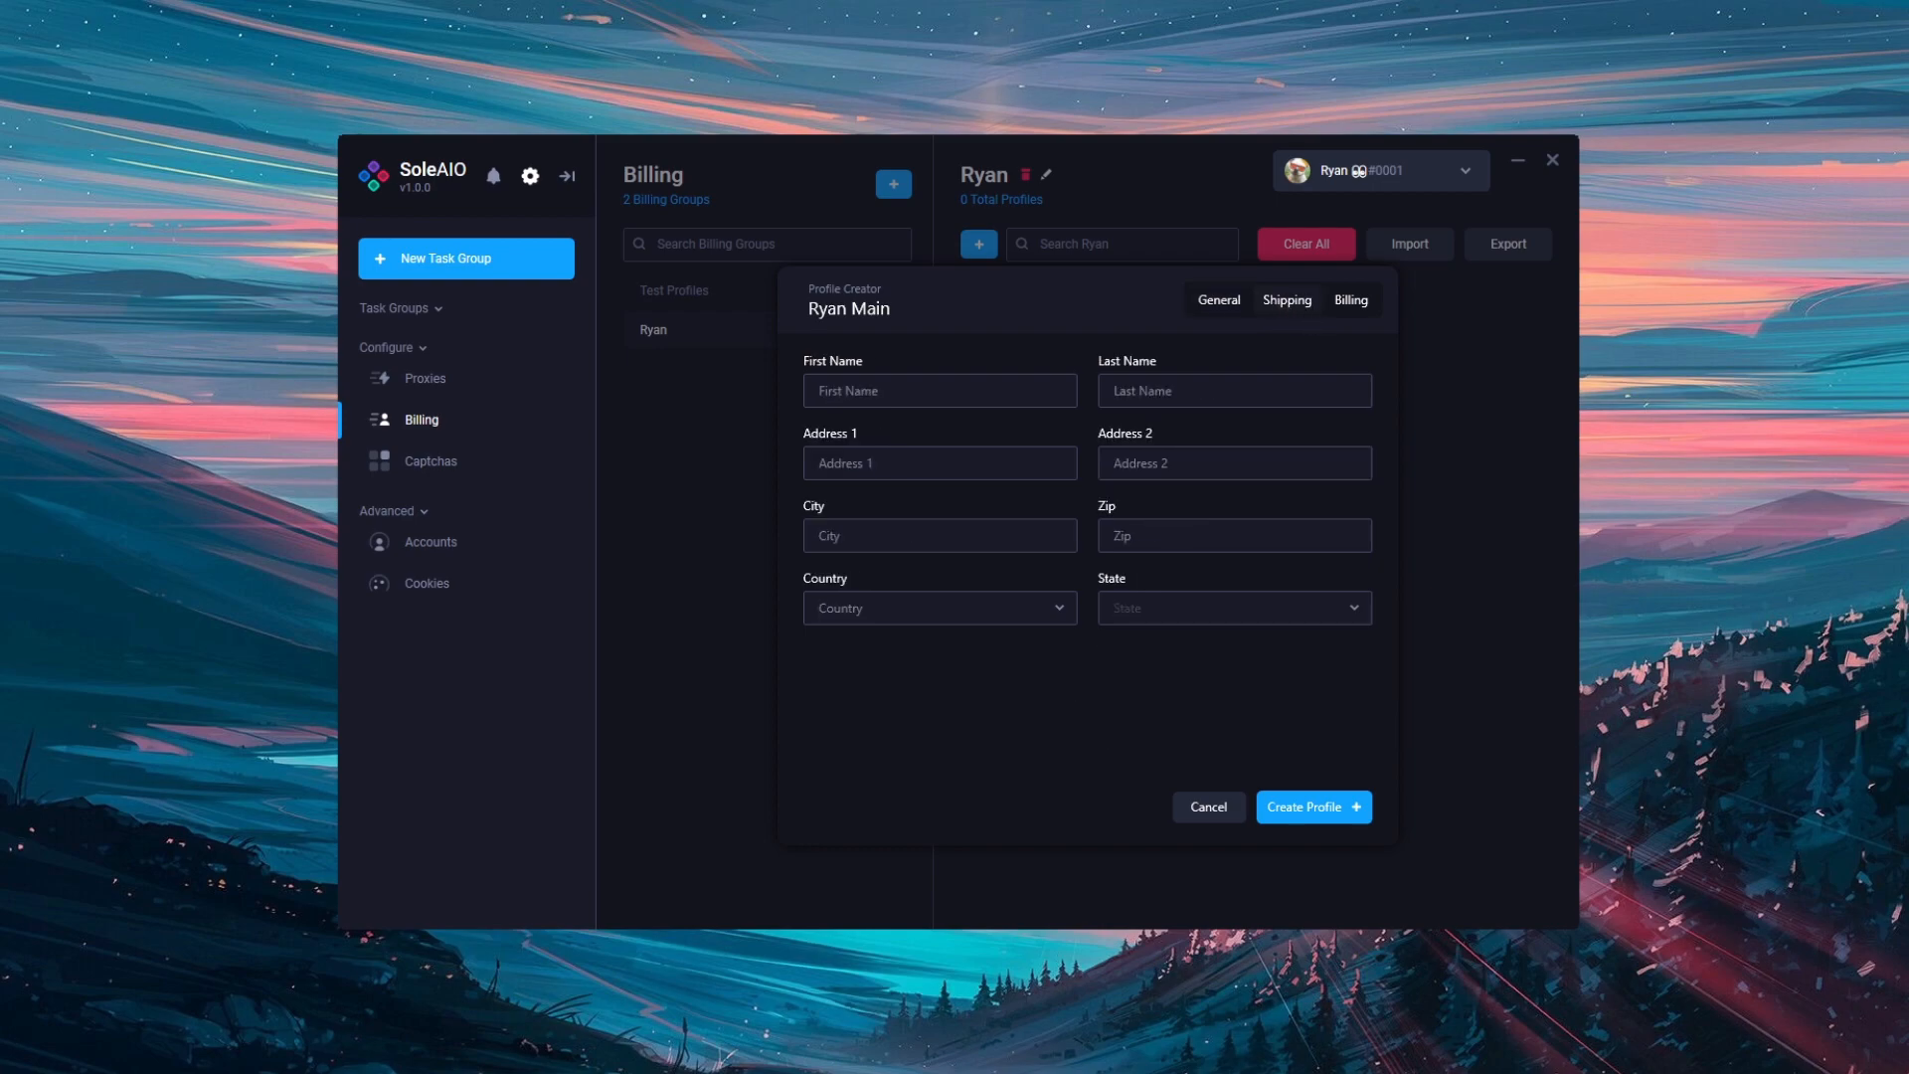
Step: Fill in the shipping first and last name, street address, city and postcode
left_click(1003, 401)
type("Ry")
left_click(1232, 387)
type("Ry")
left_click(884, 475)
left_click(969, 542)
type("London")
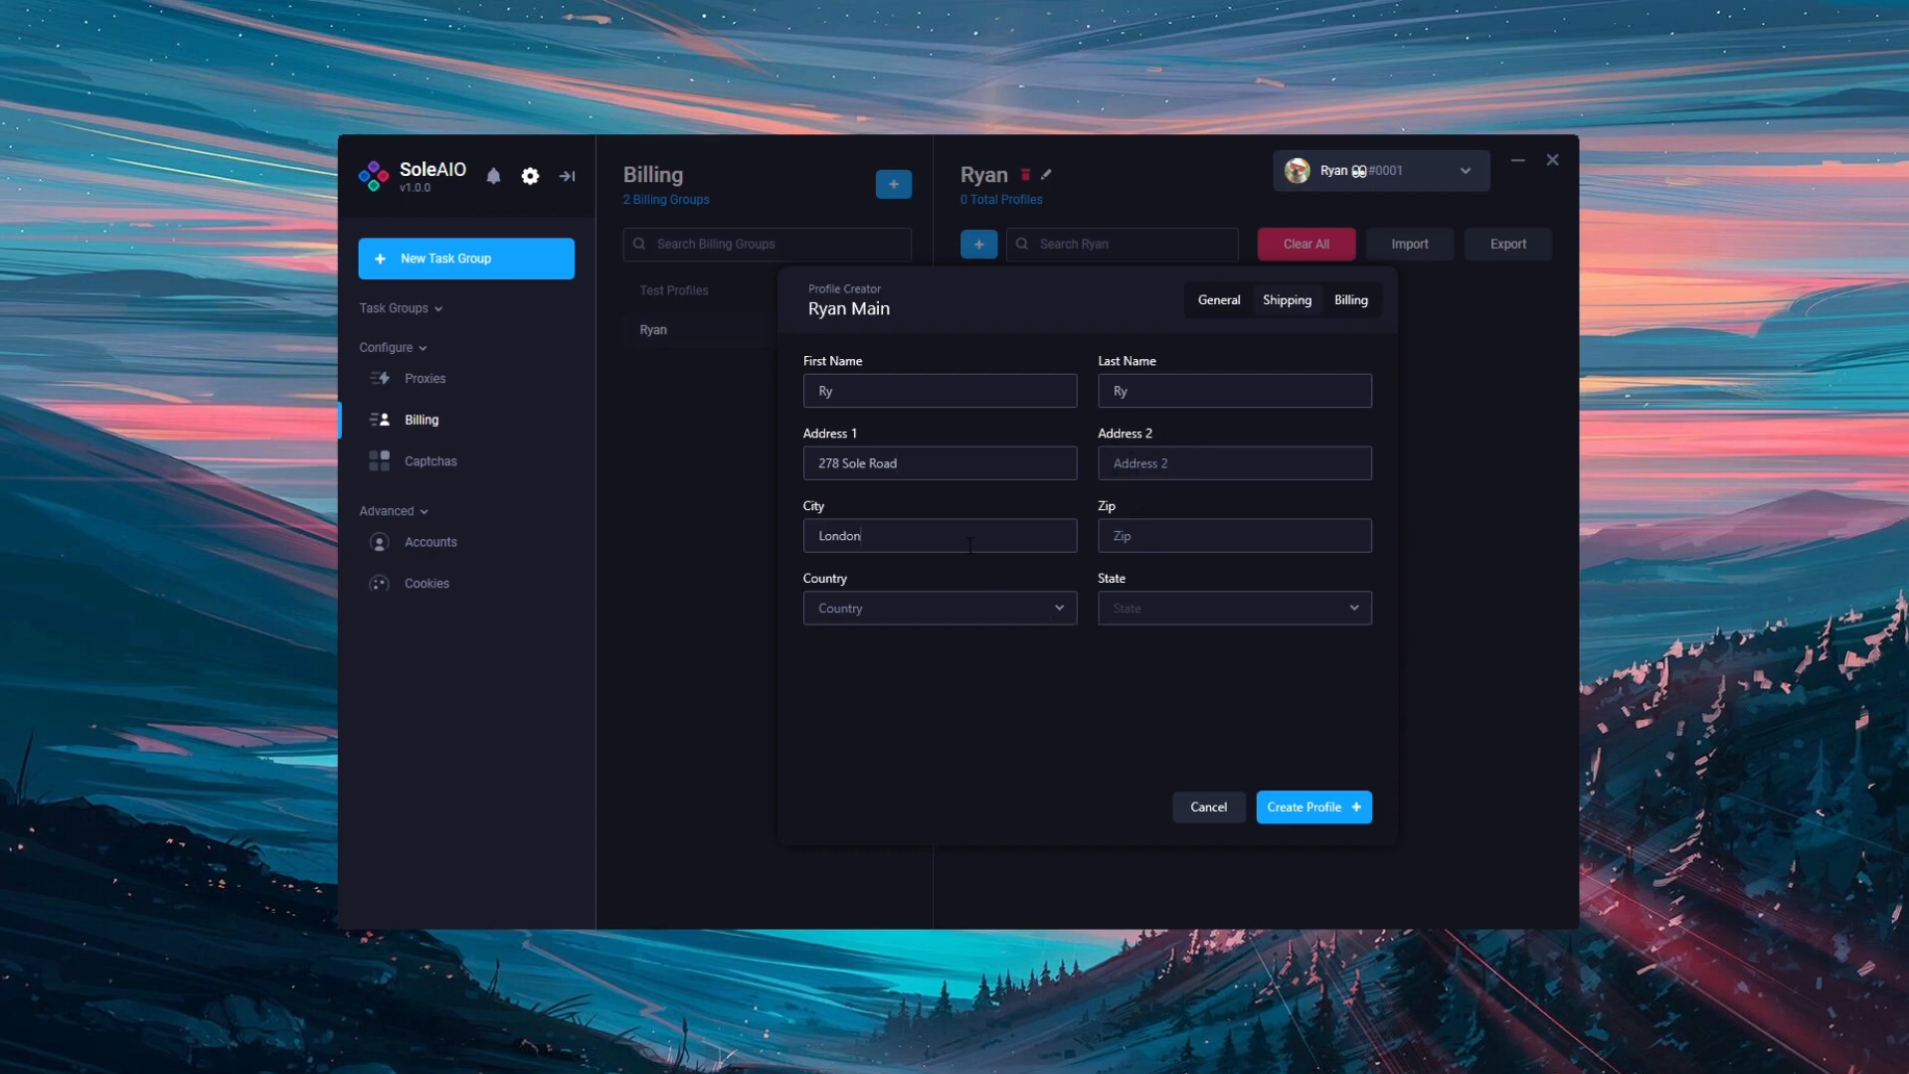
left_click(1208, 539)
type("SE1 8AP")
left_click(1062, 616)
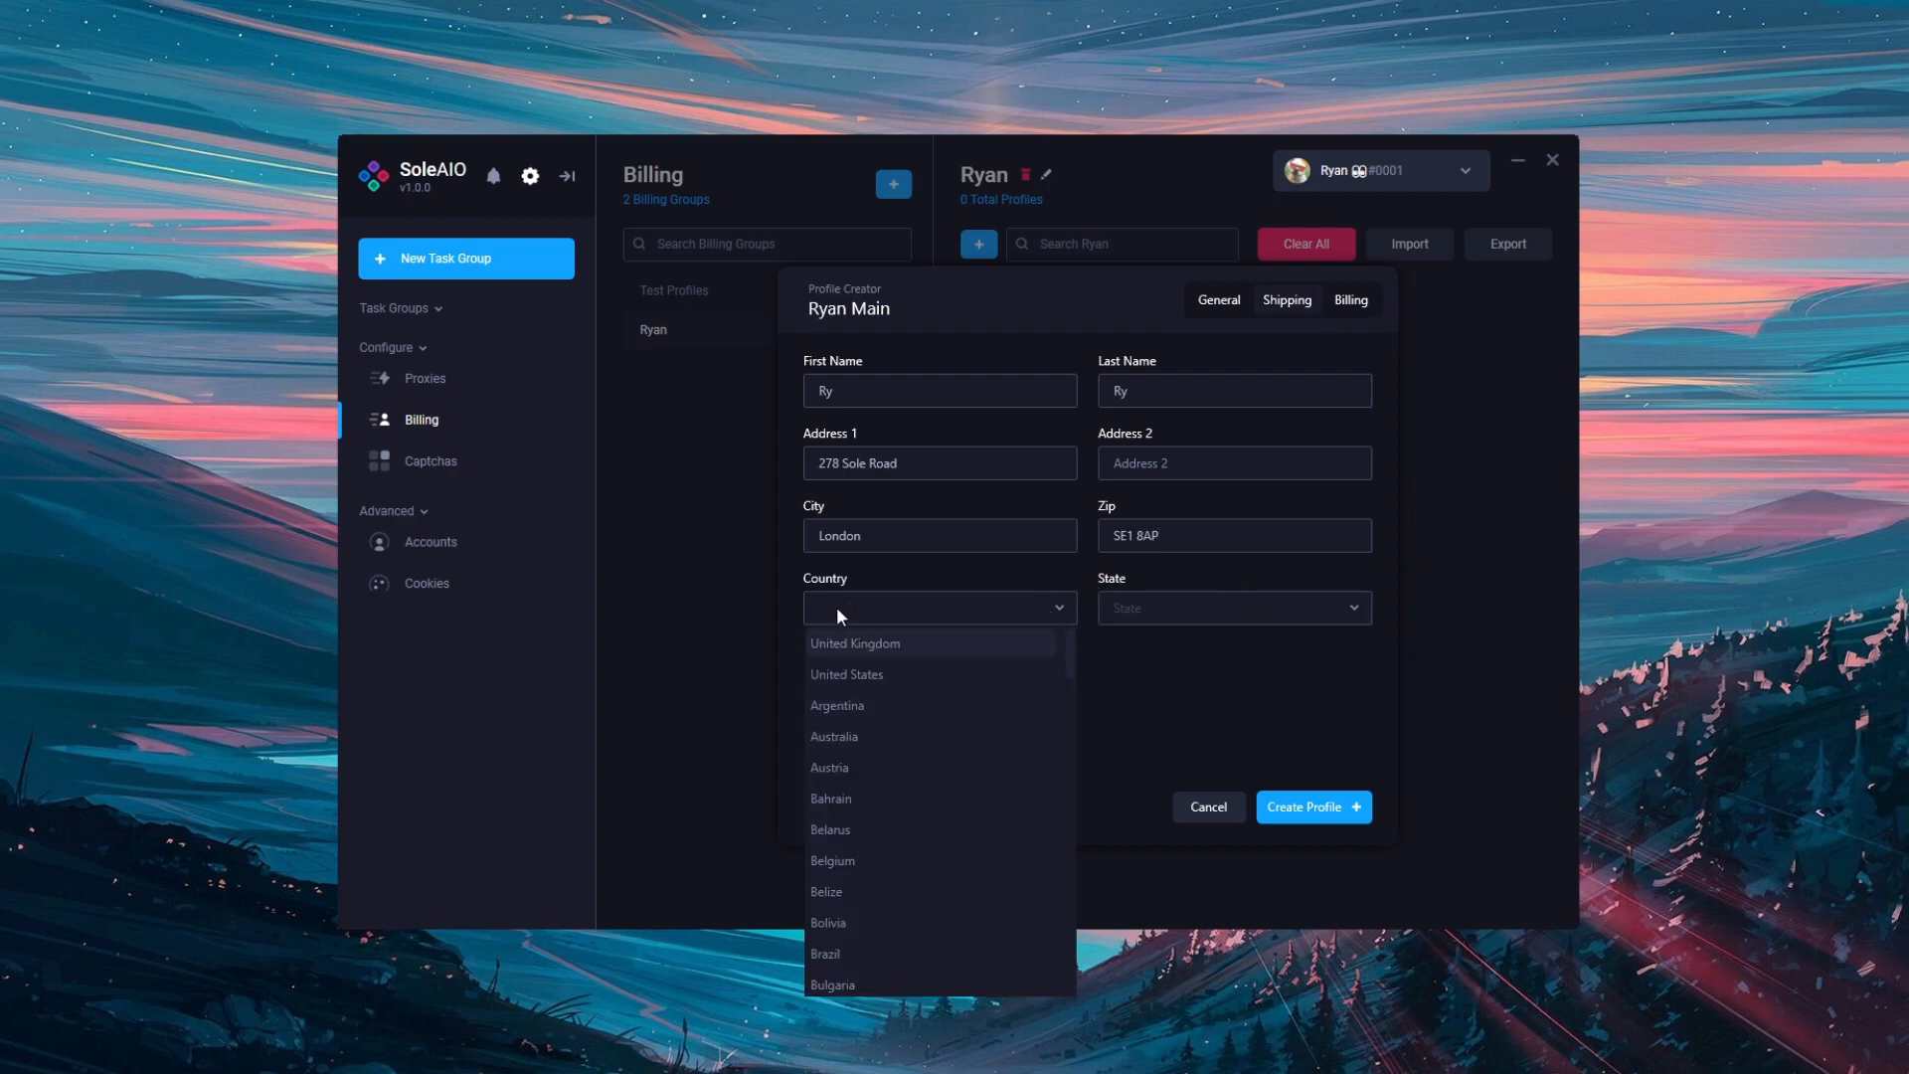
left_click(870, 612)
type("uni")
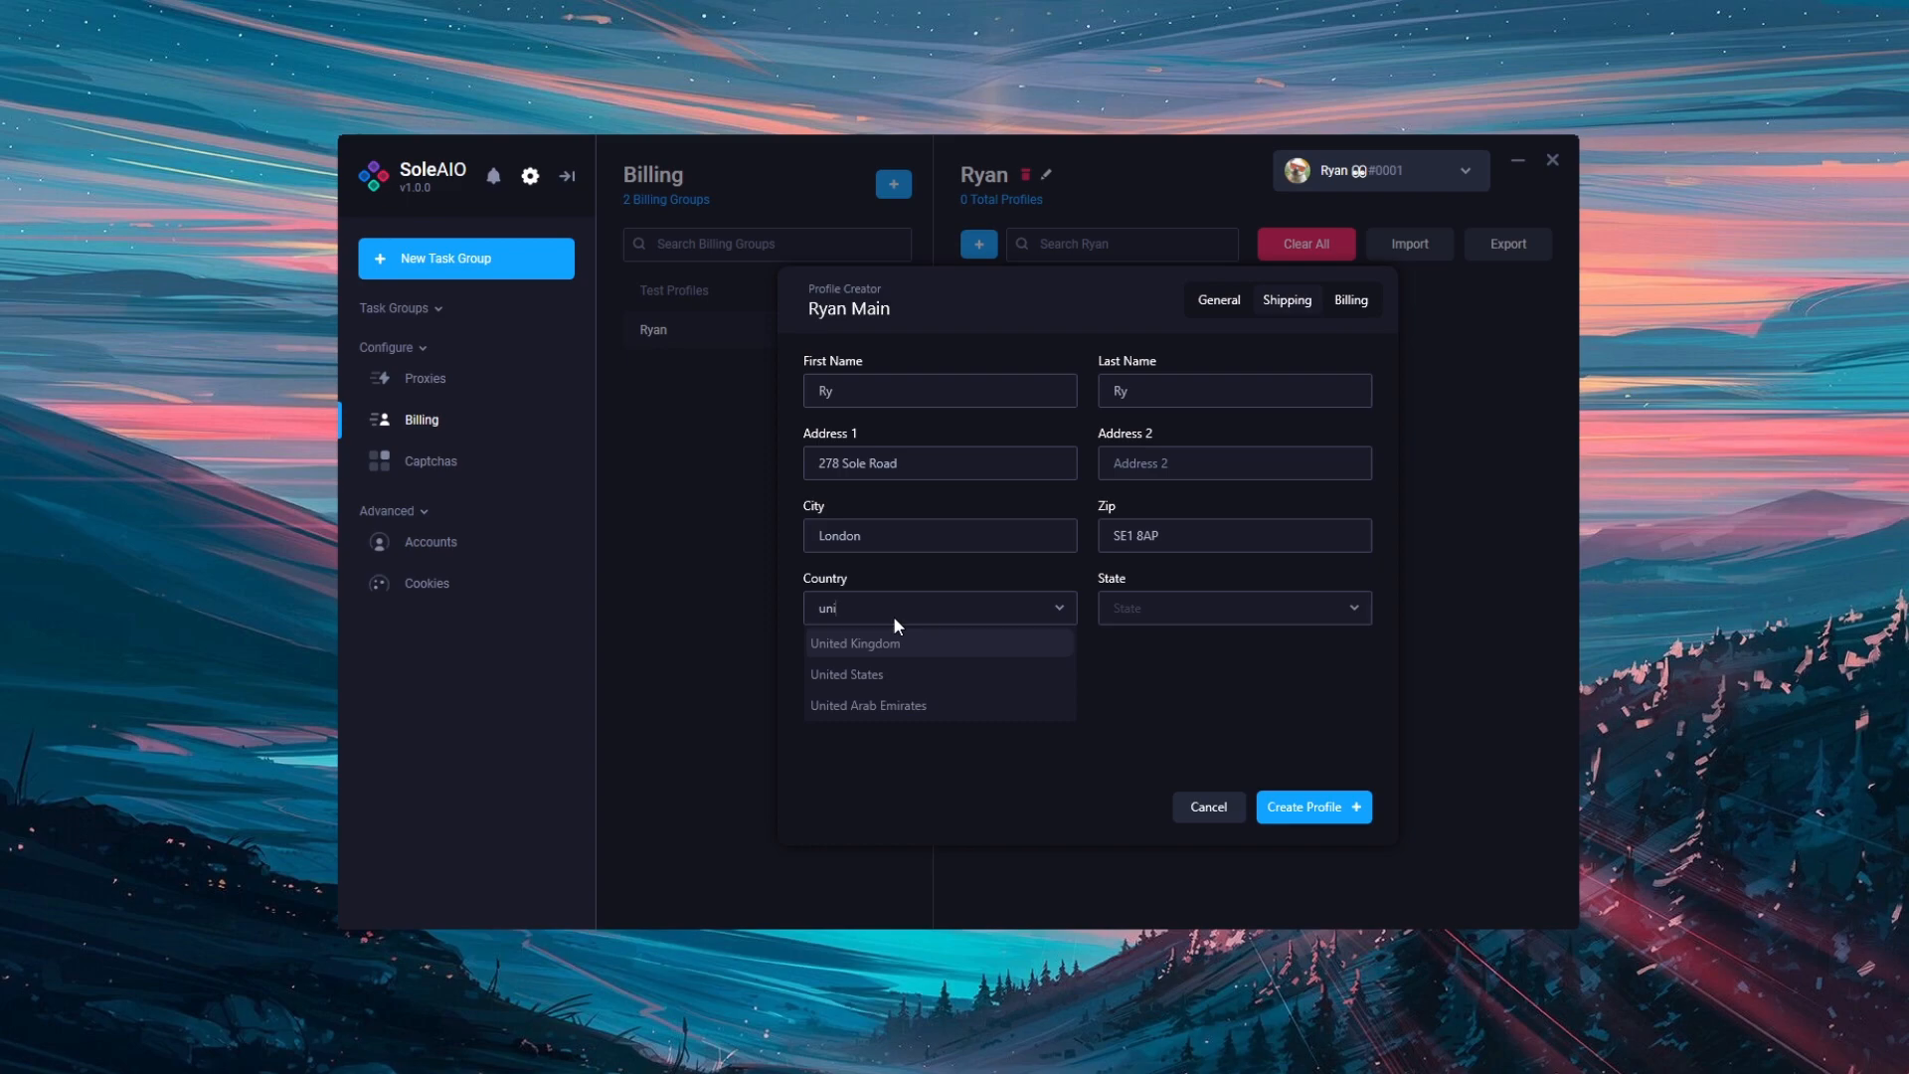
left_click(897, 644)
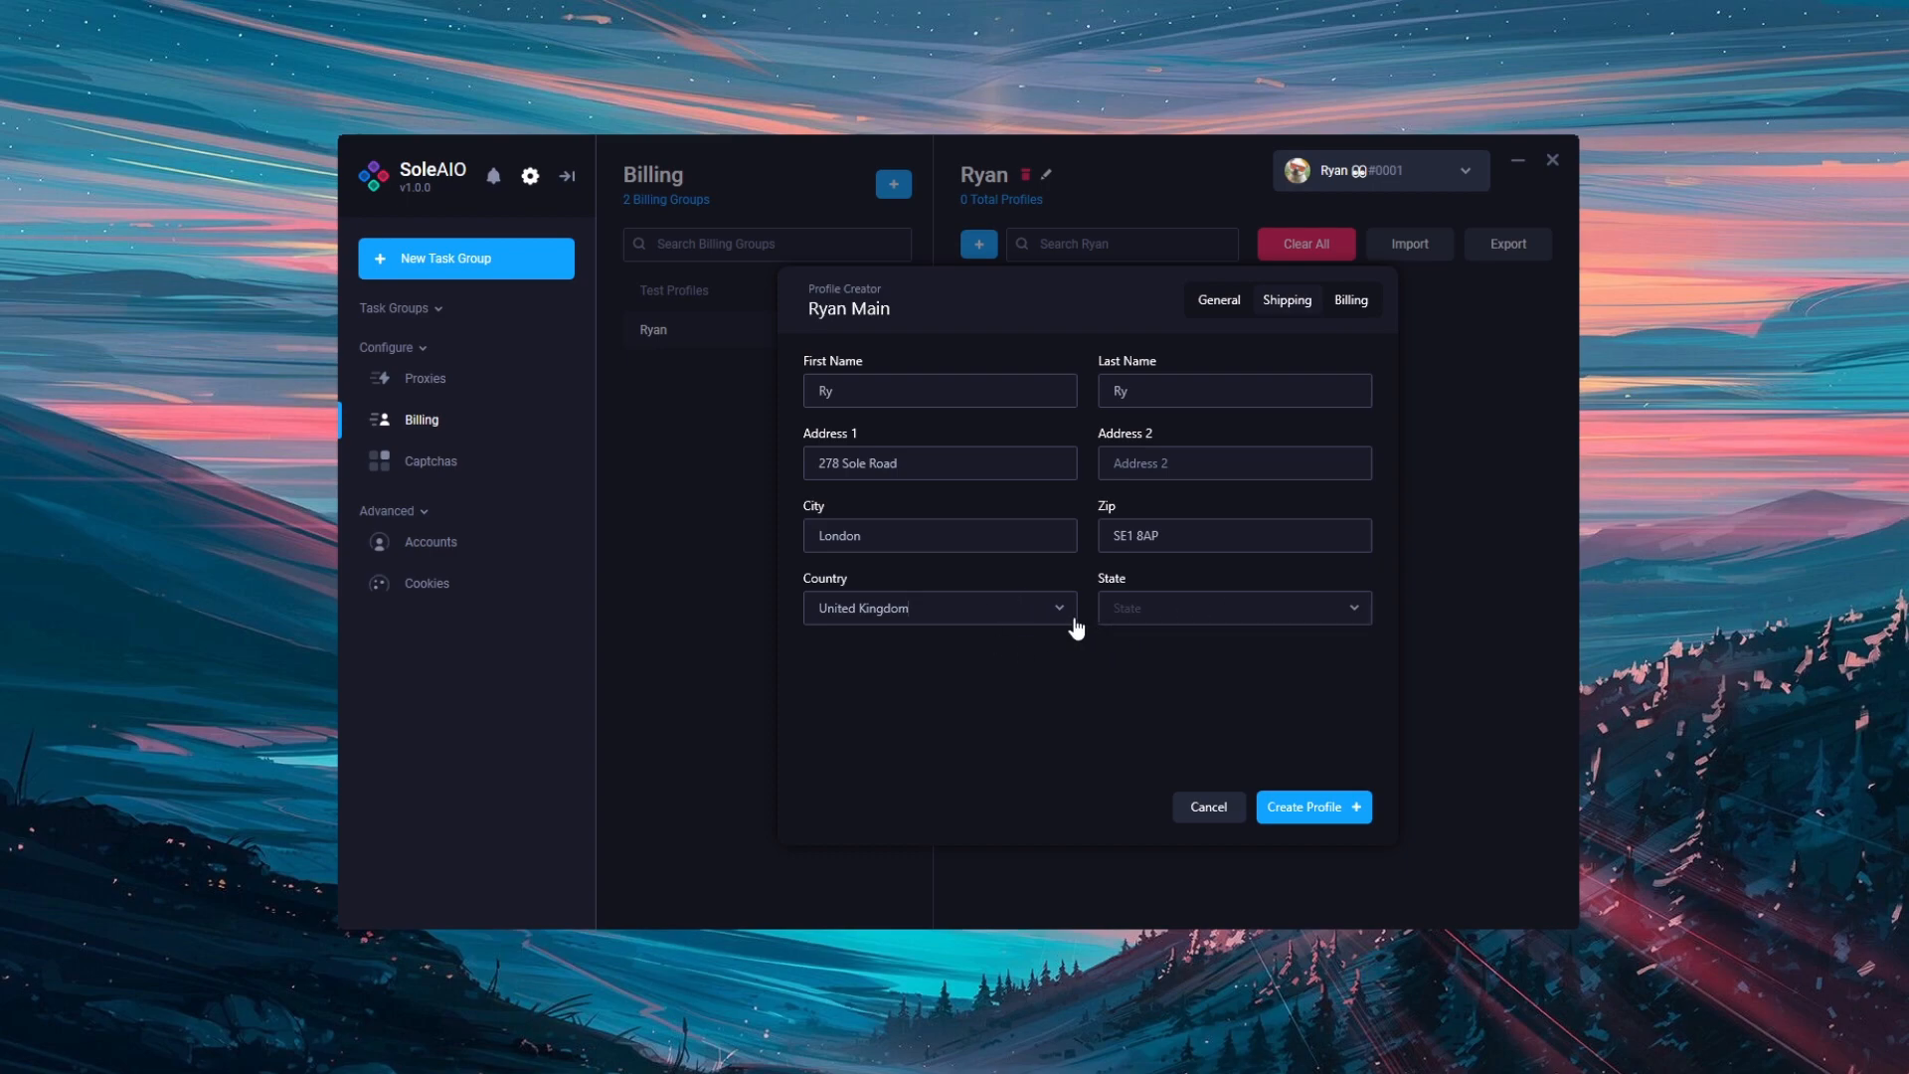
left_click(1036, 617)
left_click(953, 673)
left_click(1198, 622)
left_click(1212, 680)
left_click(1332, 813)
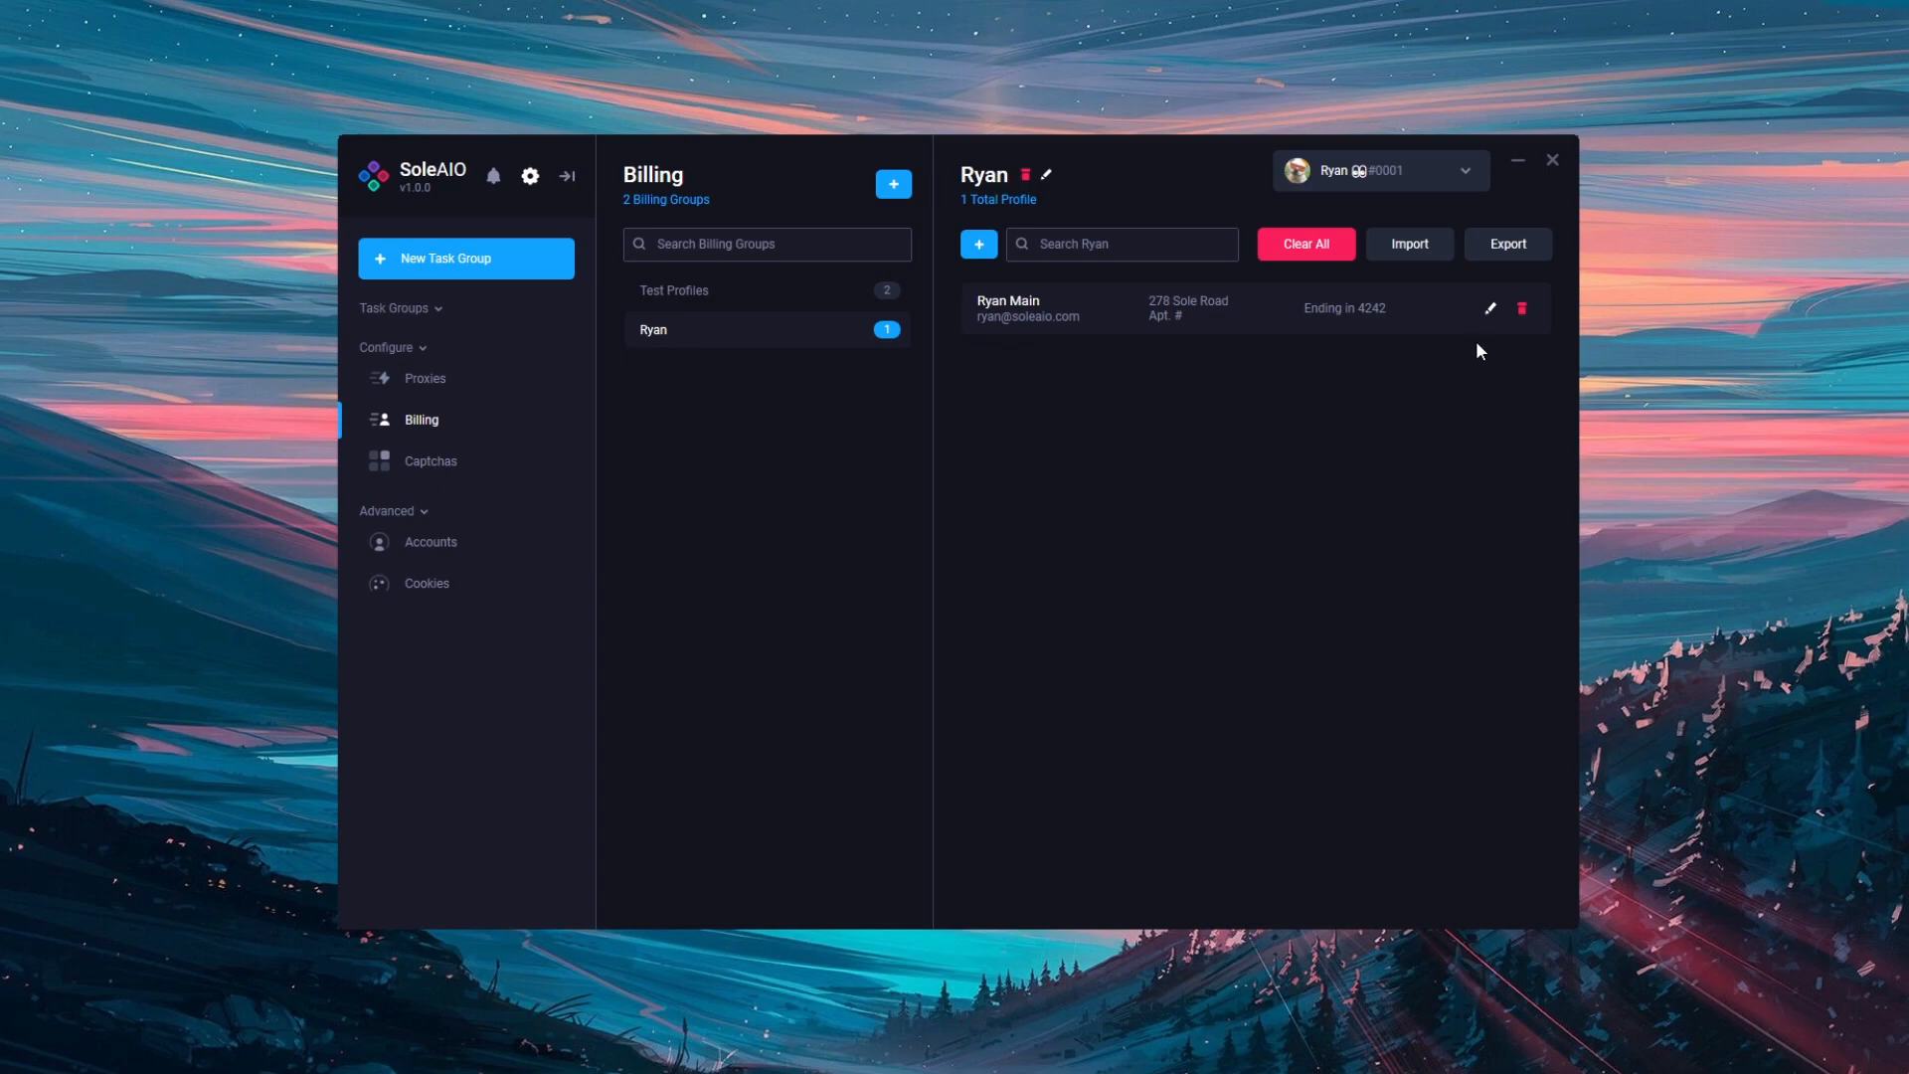
left_click(1493, 312)
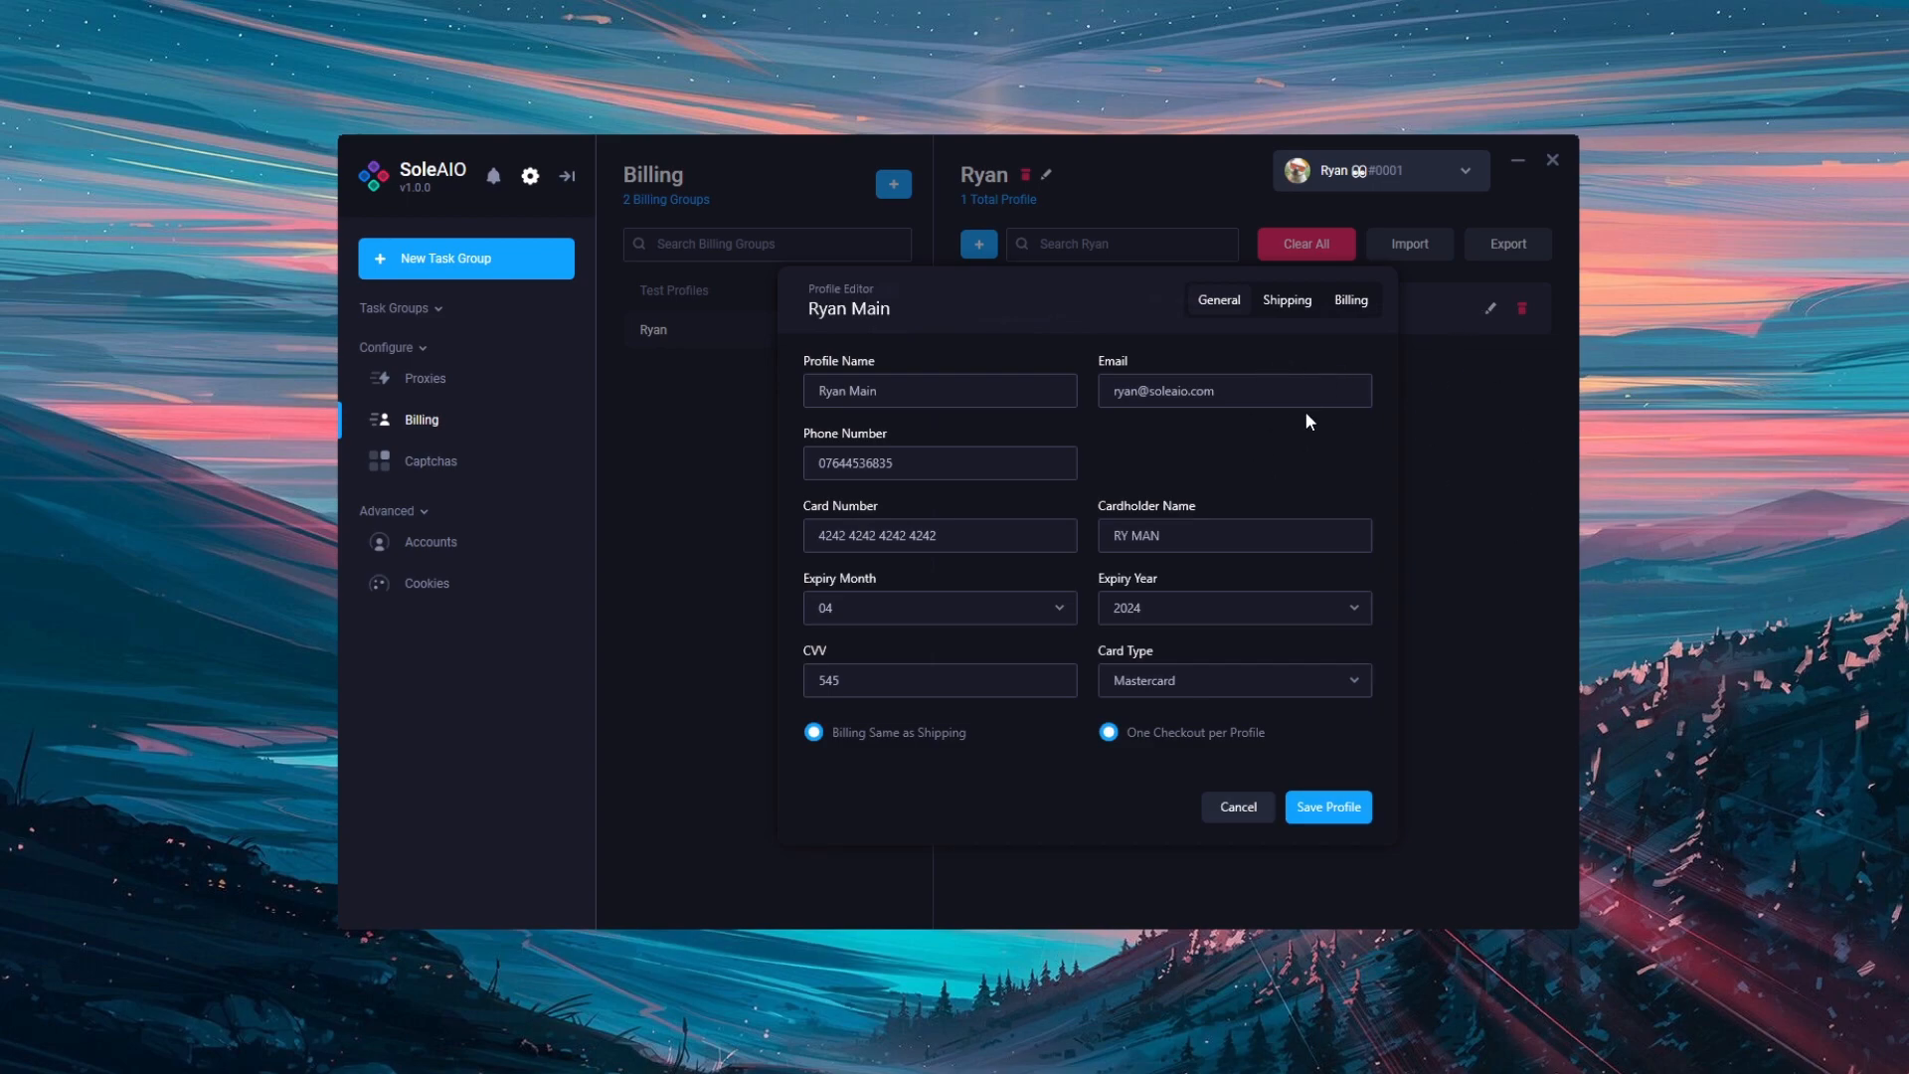
left_click(1447, 400)
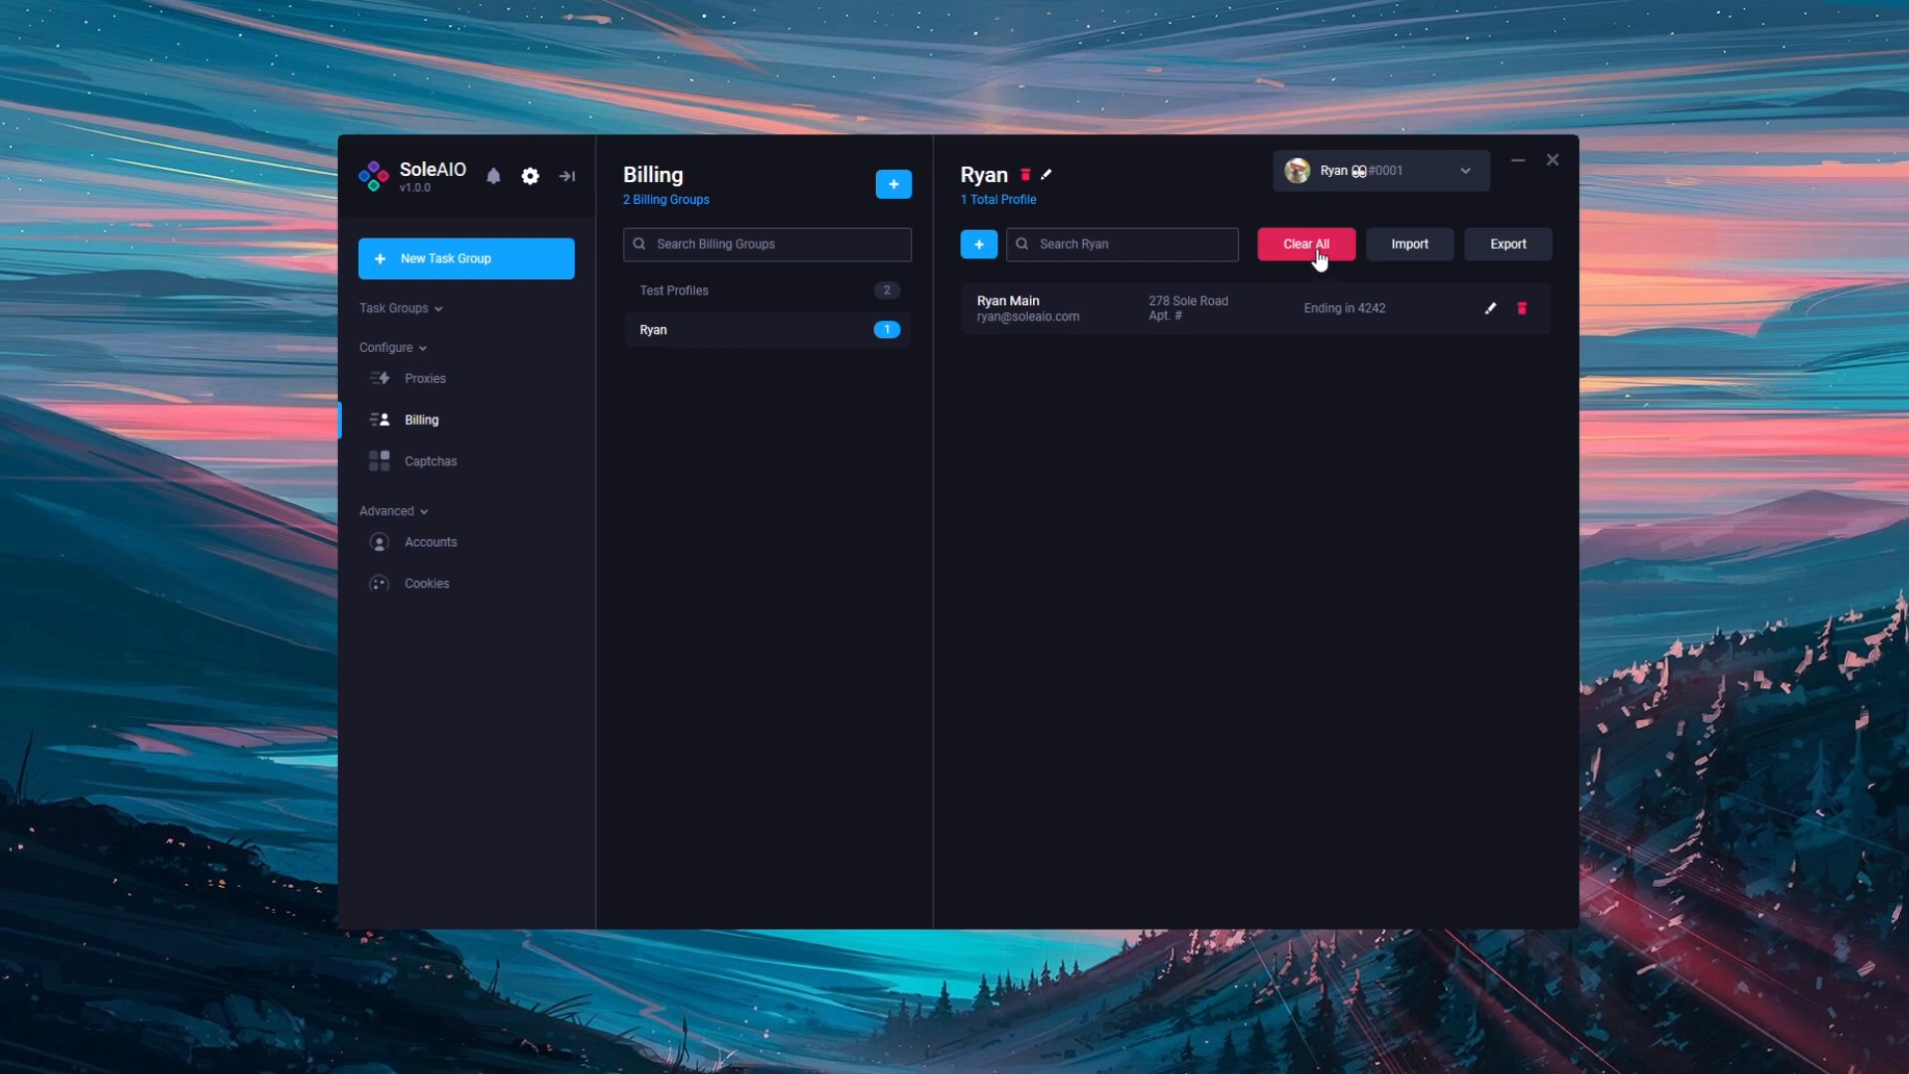
Step: Duplicate Ryan Main and its copies five times, giving the Ryan group 6 Total Profiles
right_click(1265, 314)
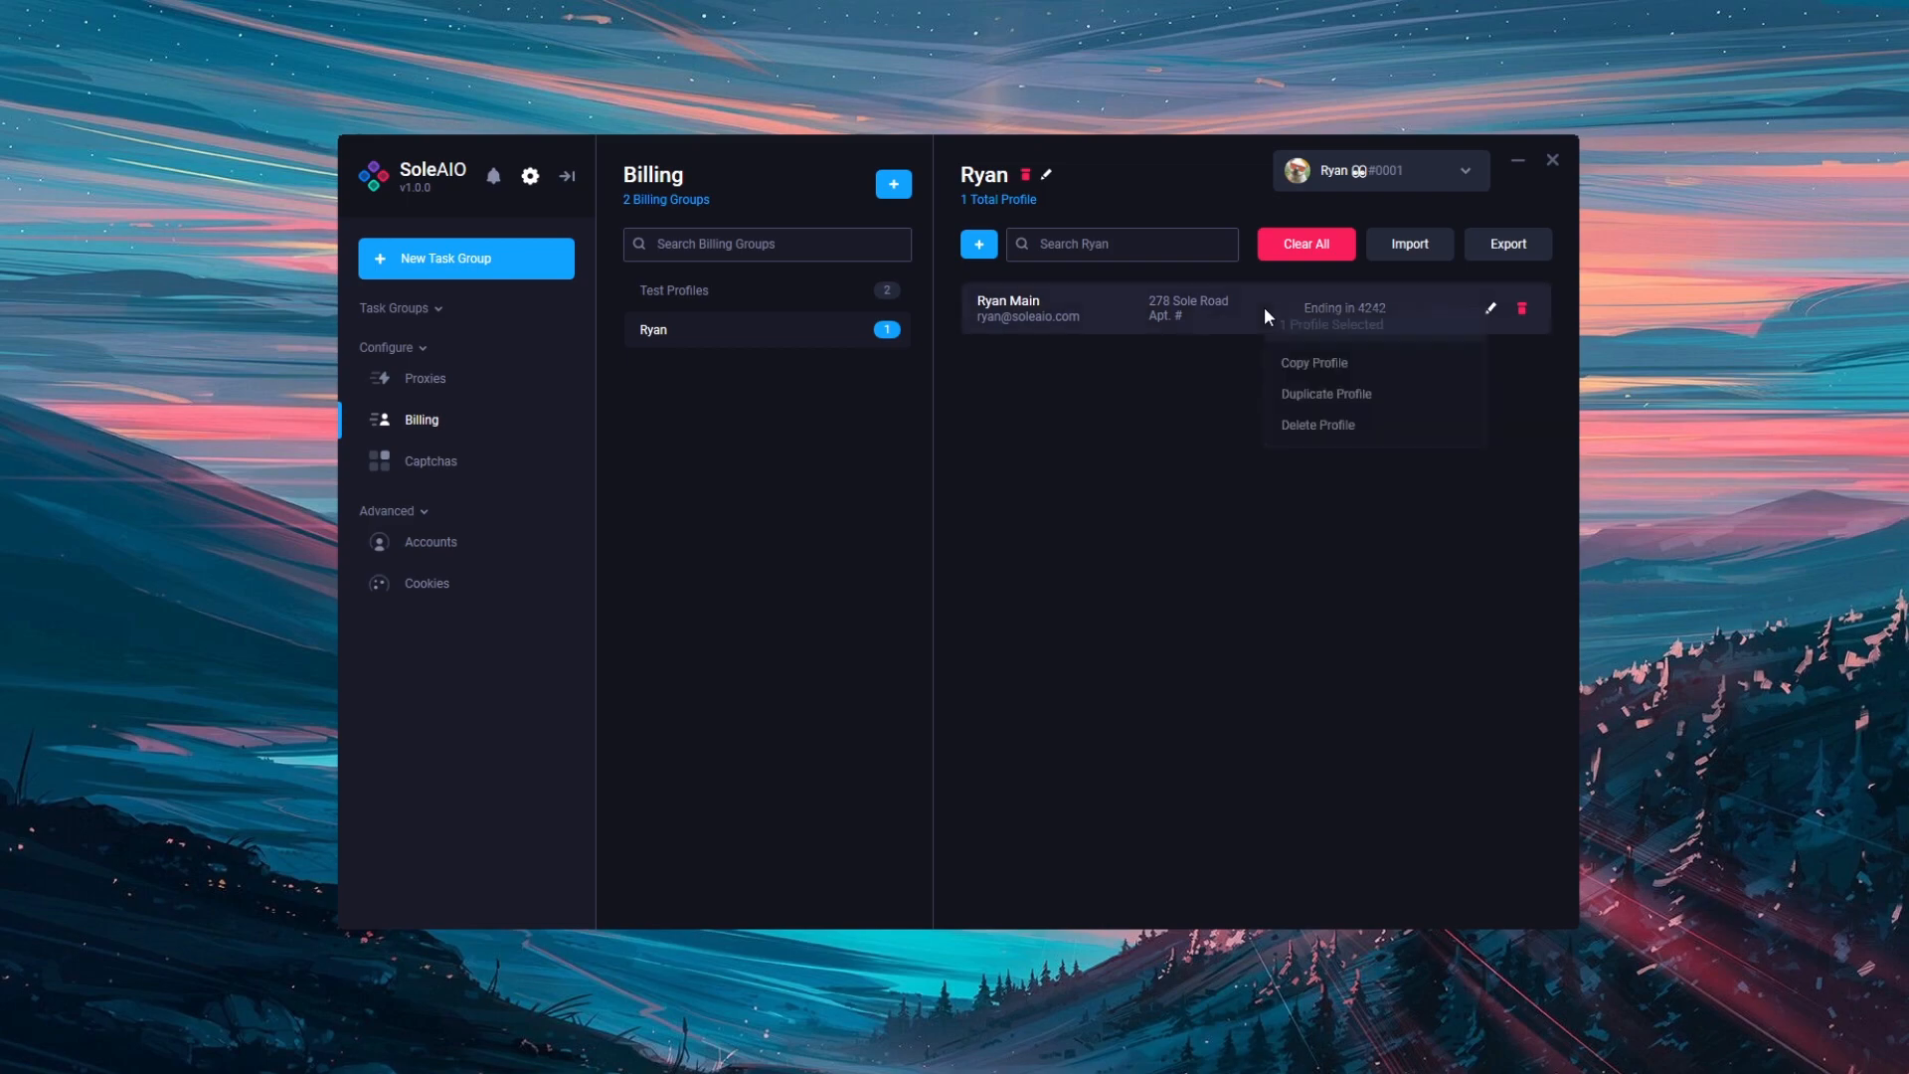
left_click(1361, 394)
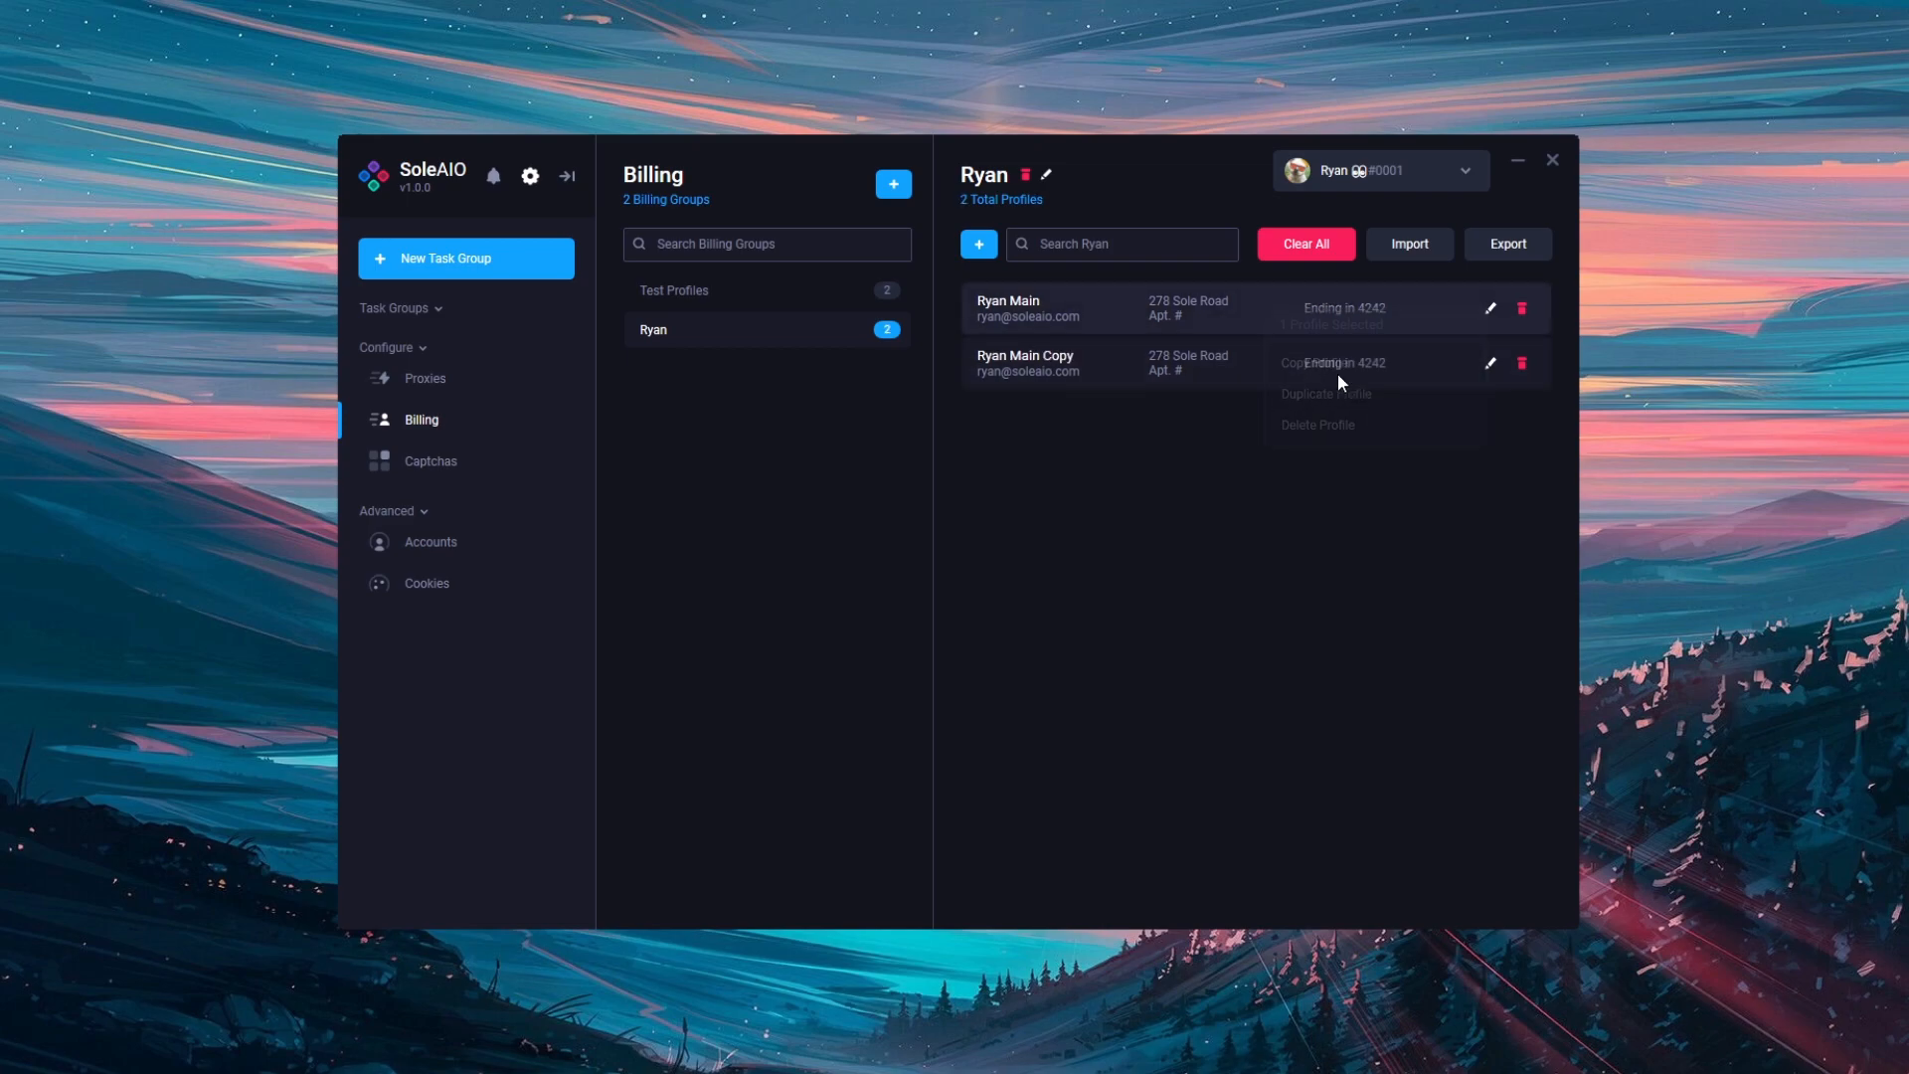
right_click(1245, 367)
left_click(1298, 456)
right_click(1265, 438)
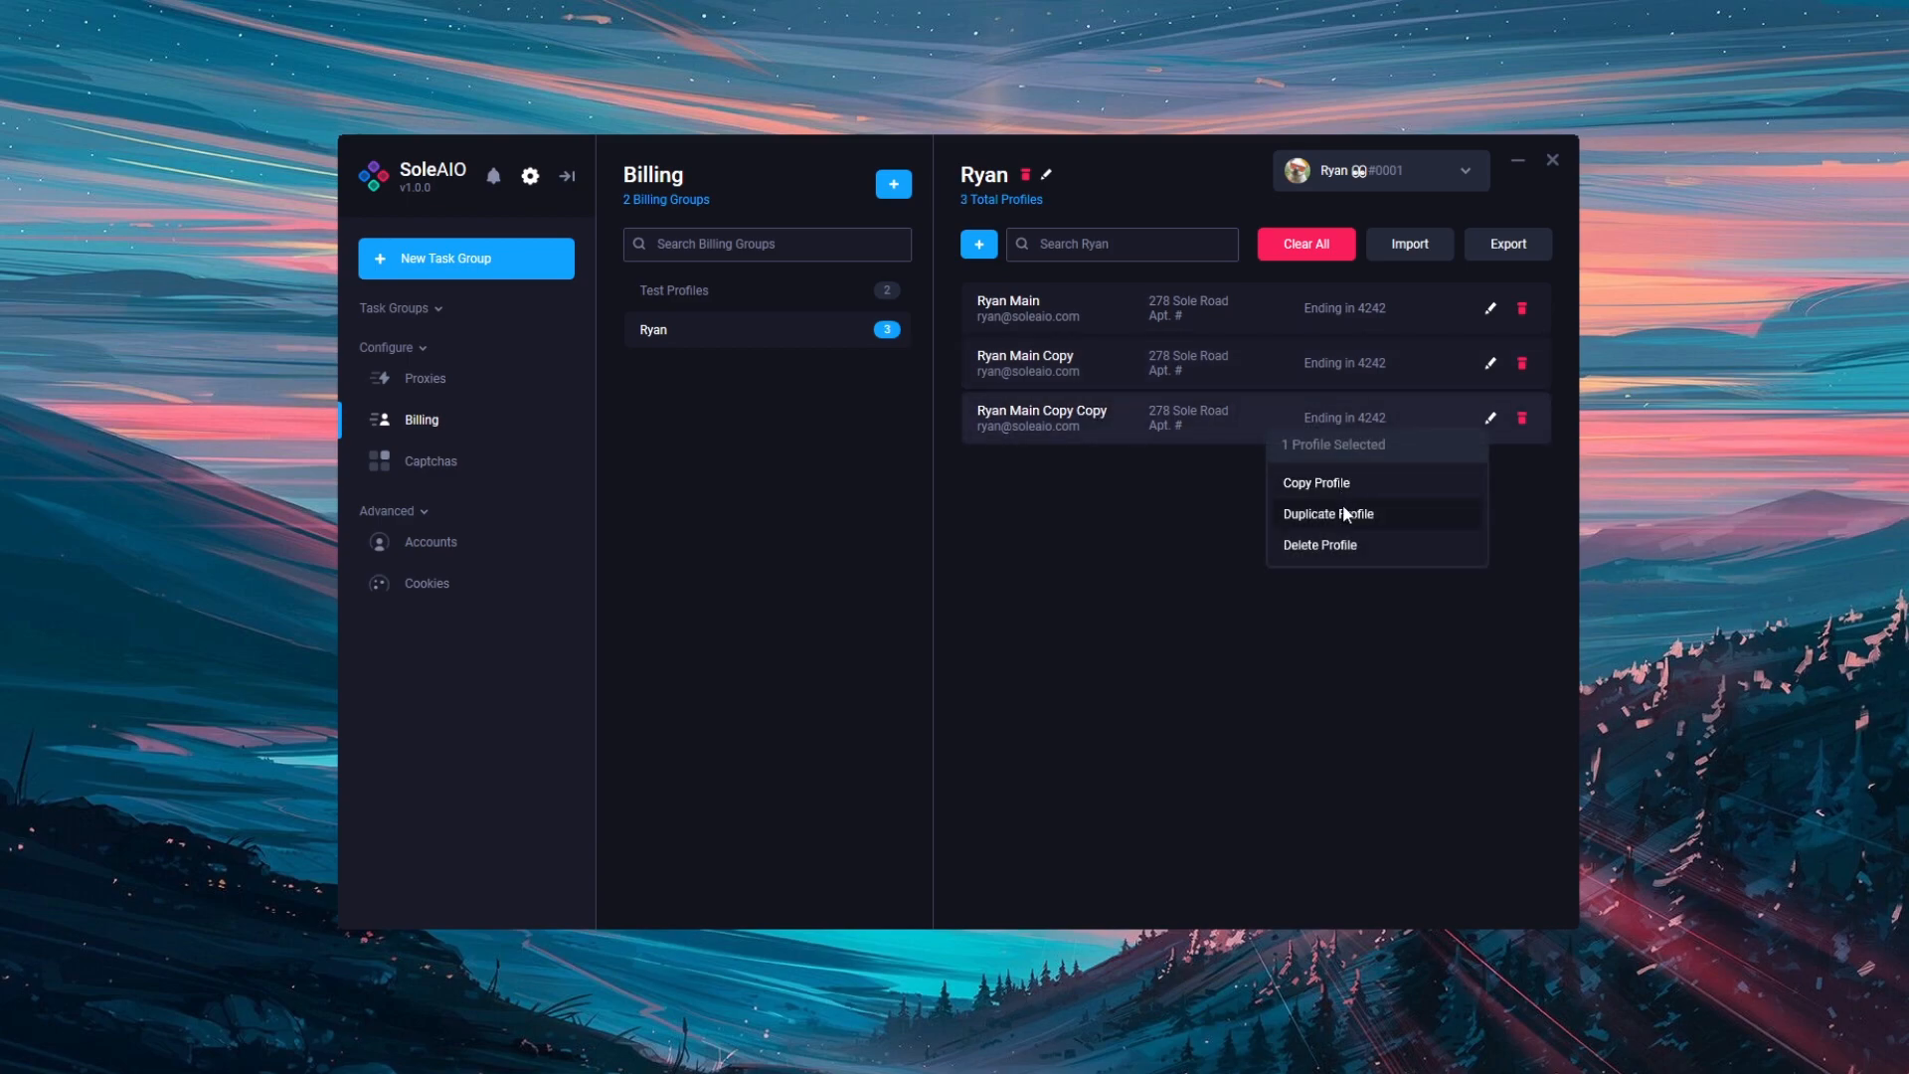
left_click(1340, 507)
right_click(1243, 456)
left_click(1304, 532)
right_click(1269, 523)
left_click(1346, 611)
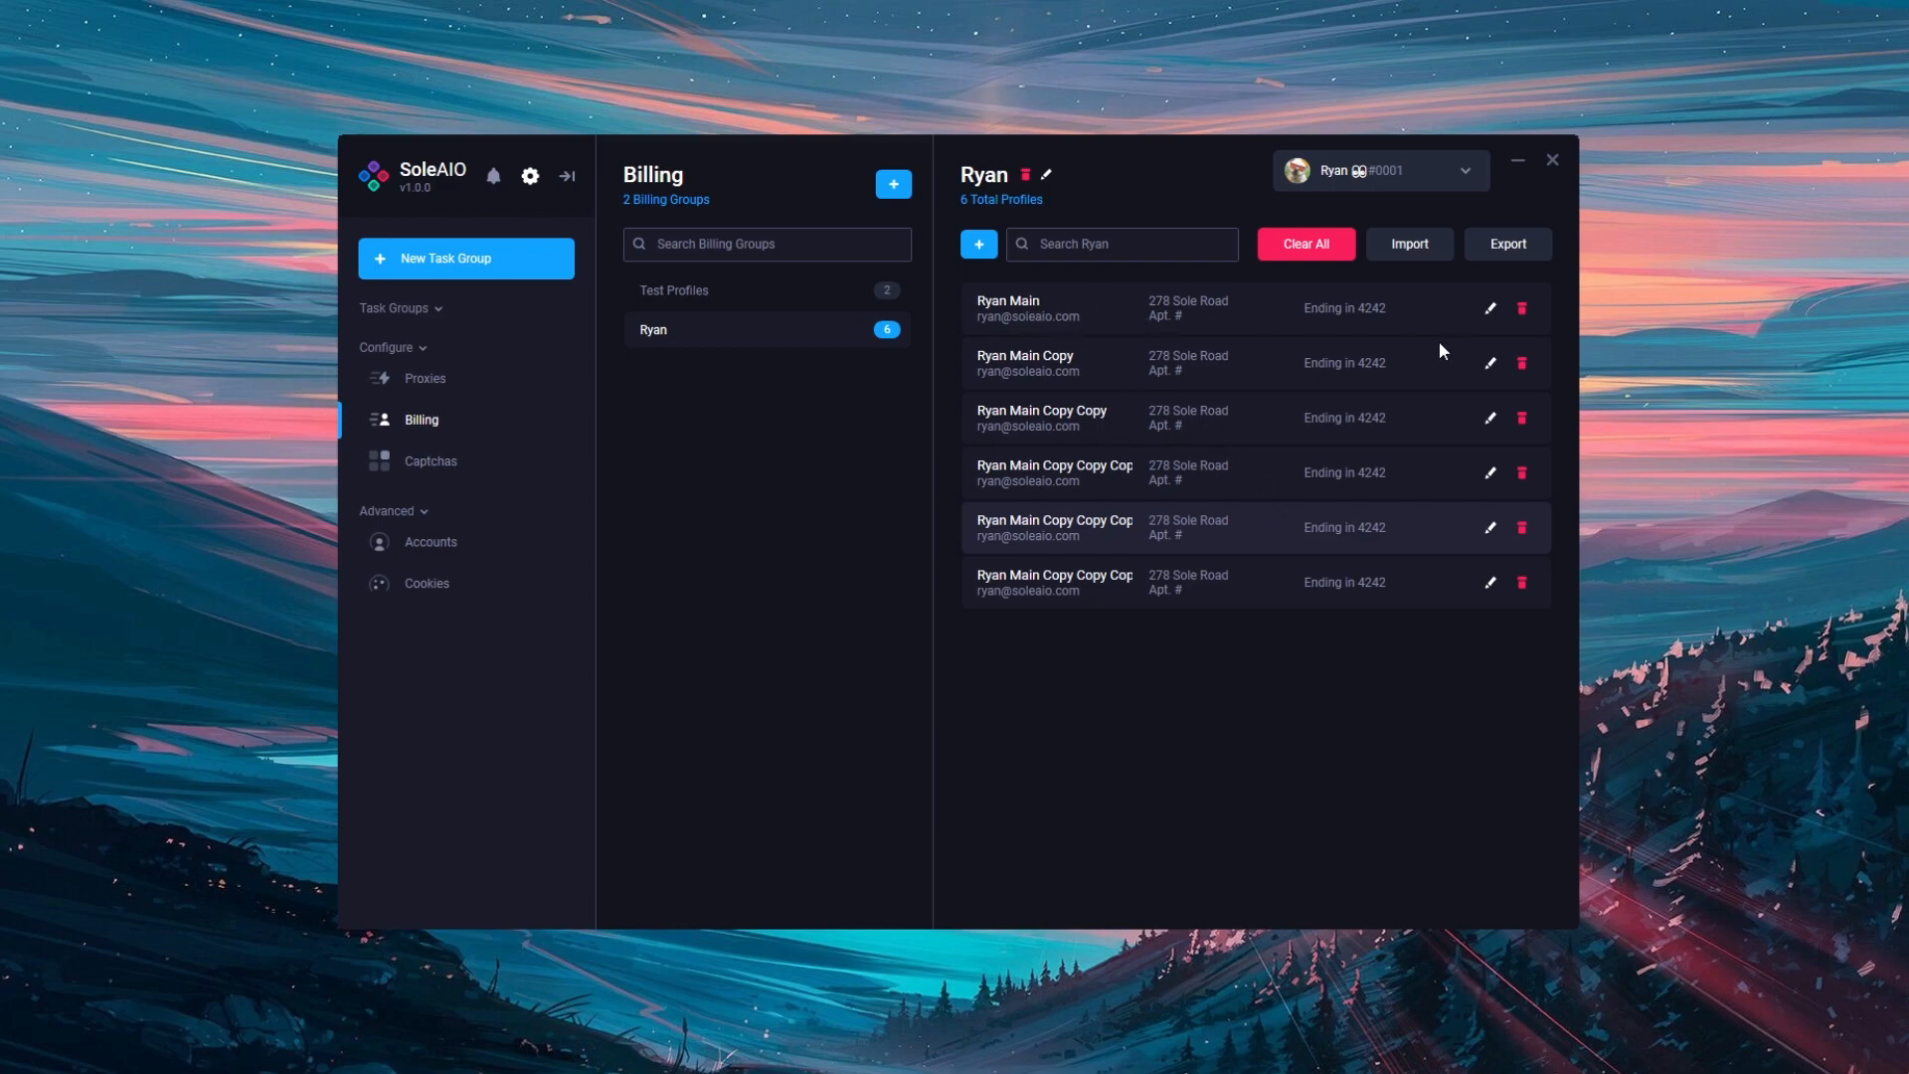
Step: Inspect the Ryan Main Copy profile's details and cancel without saving changes
left_click(1490, 363)
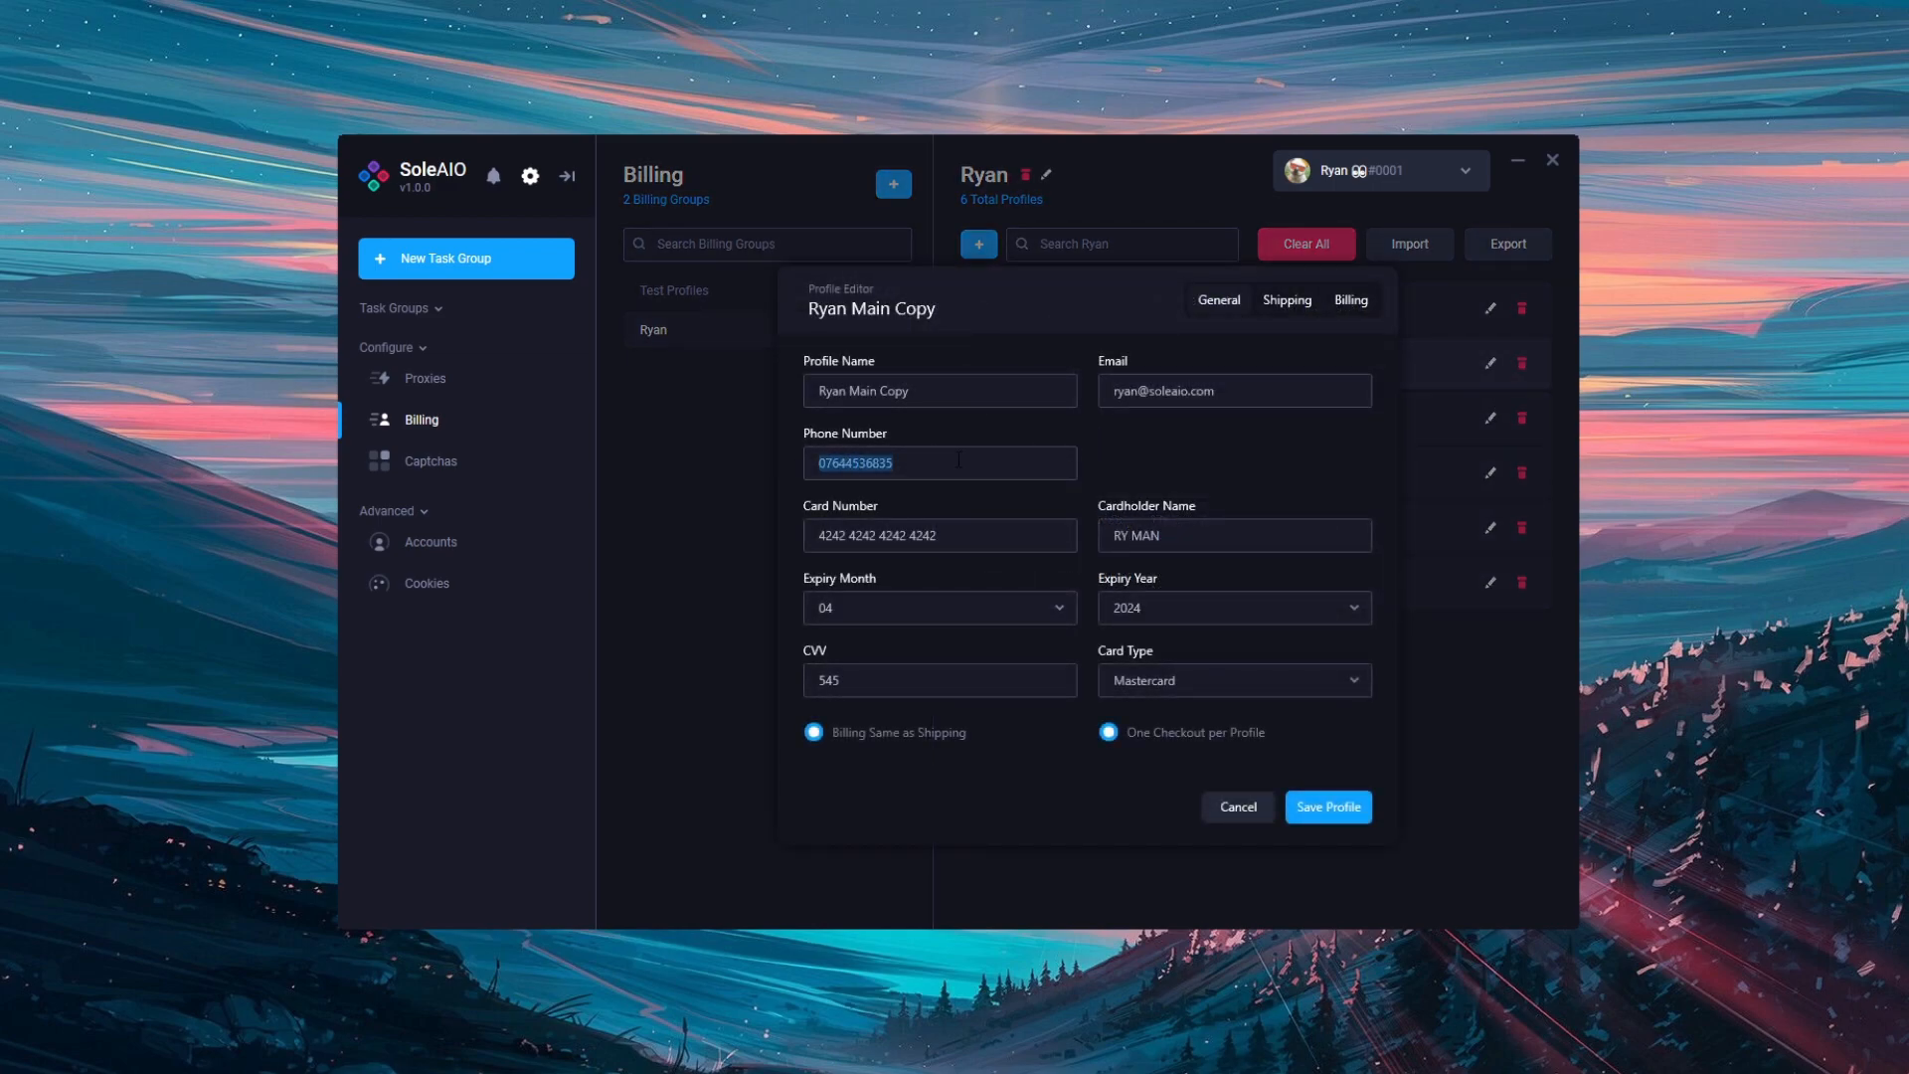
left_click_drag(1217, 391, 1113, 391)
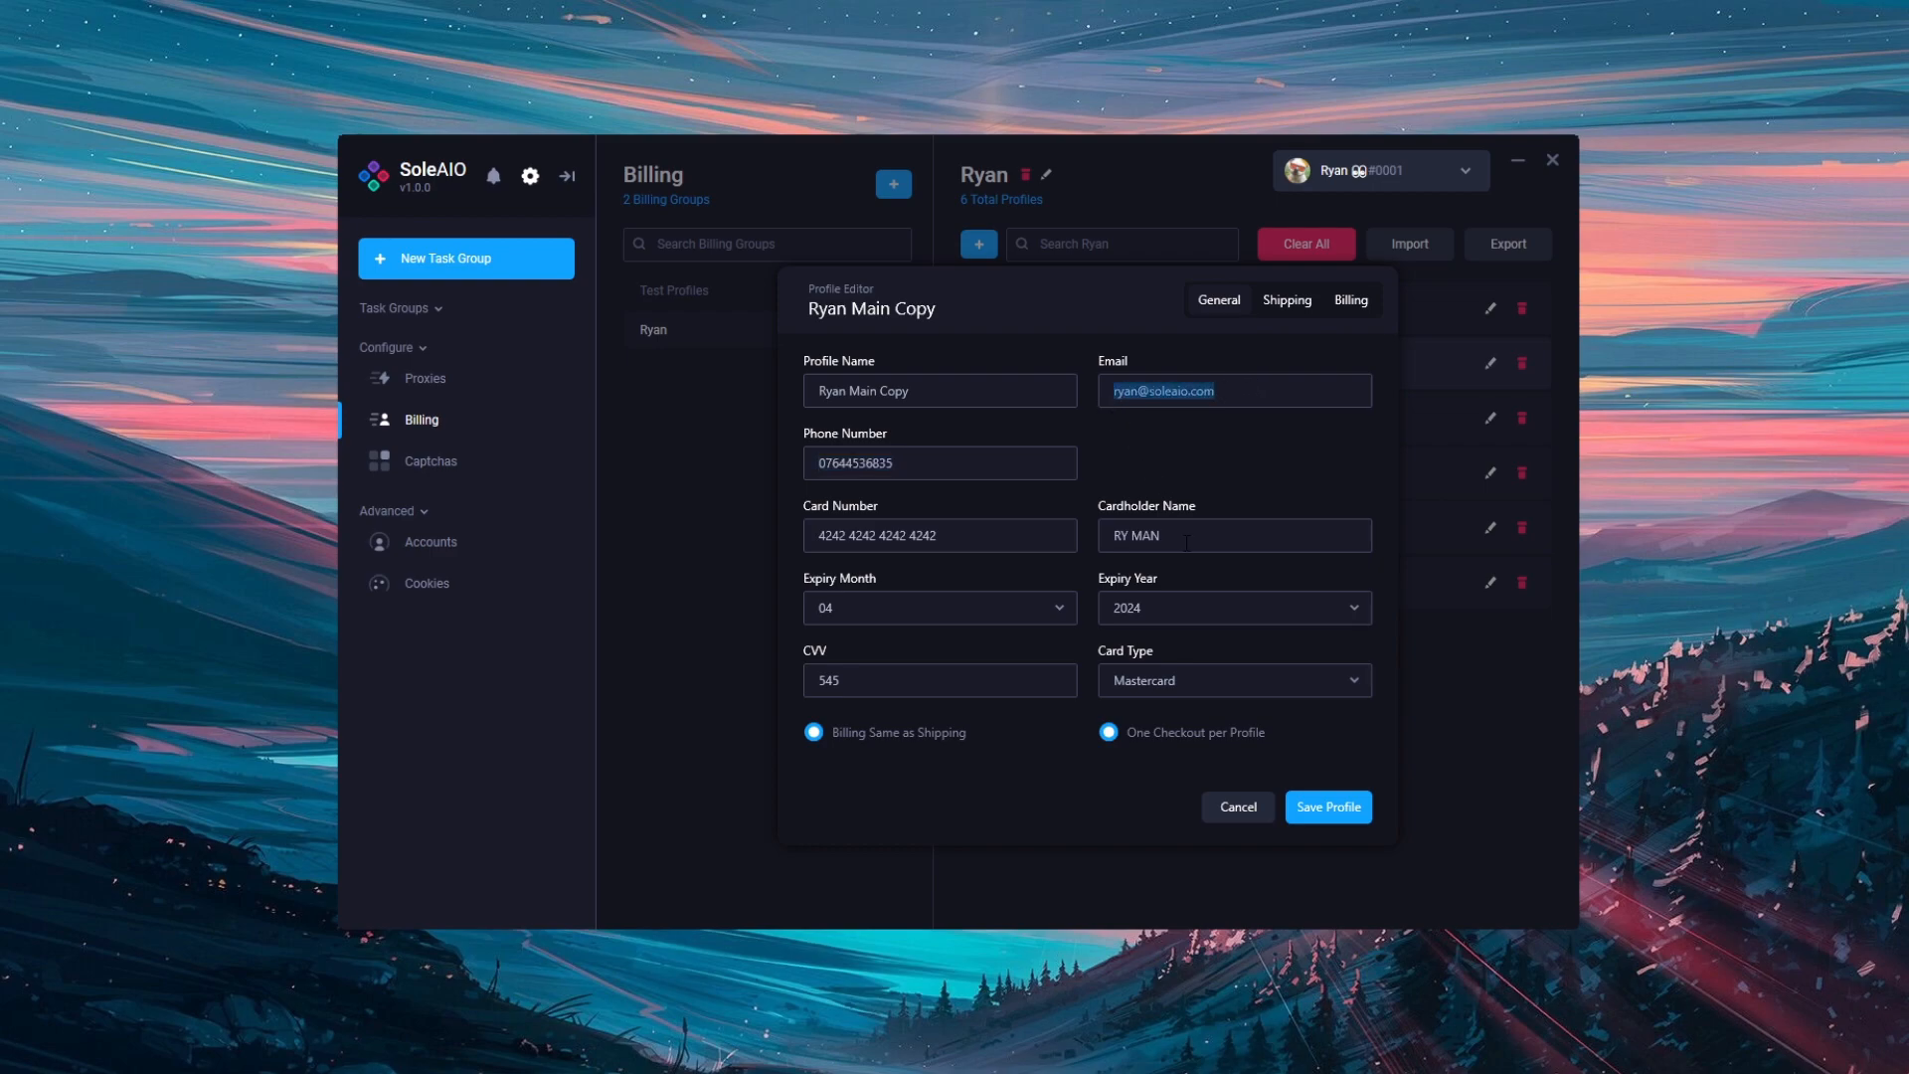
left_click(1314, 304)
left_click(1415, 639)
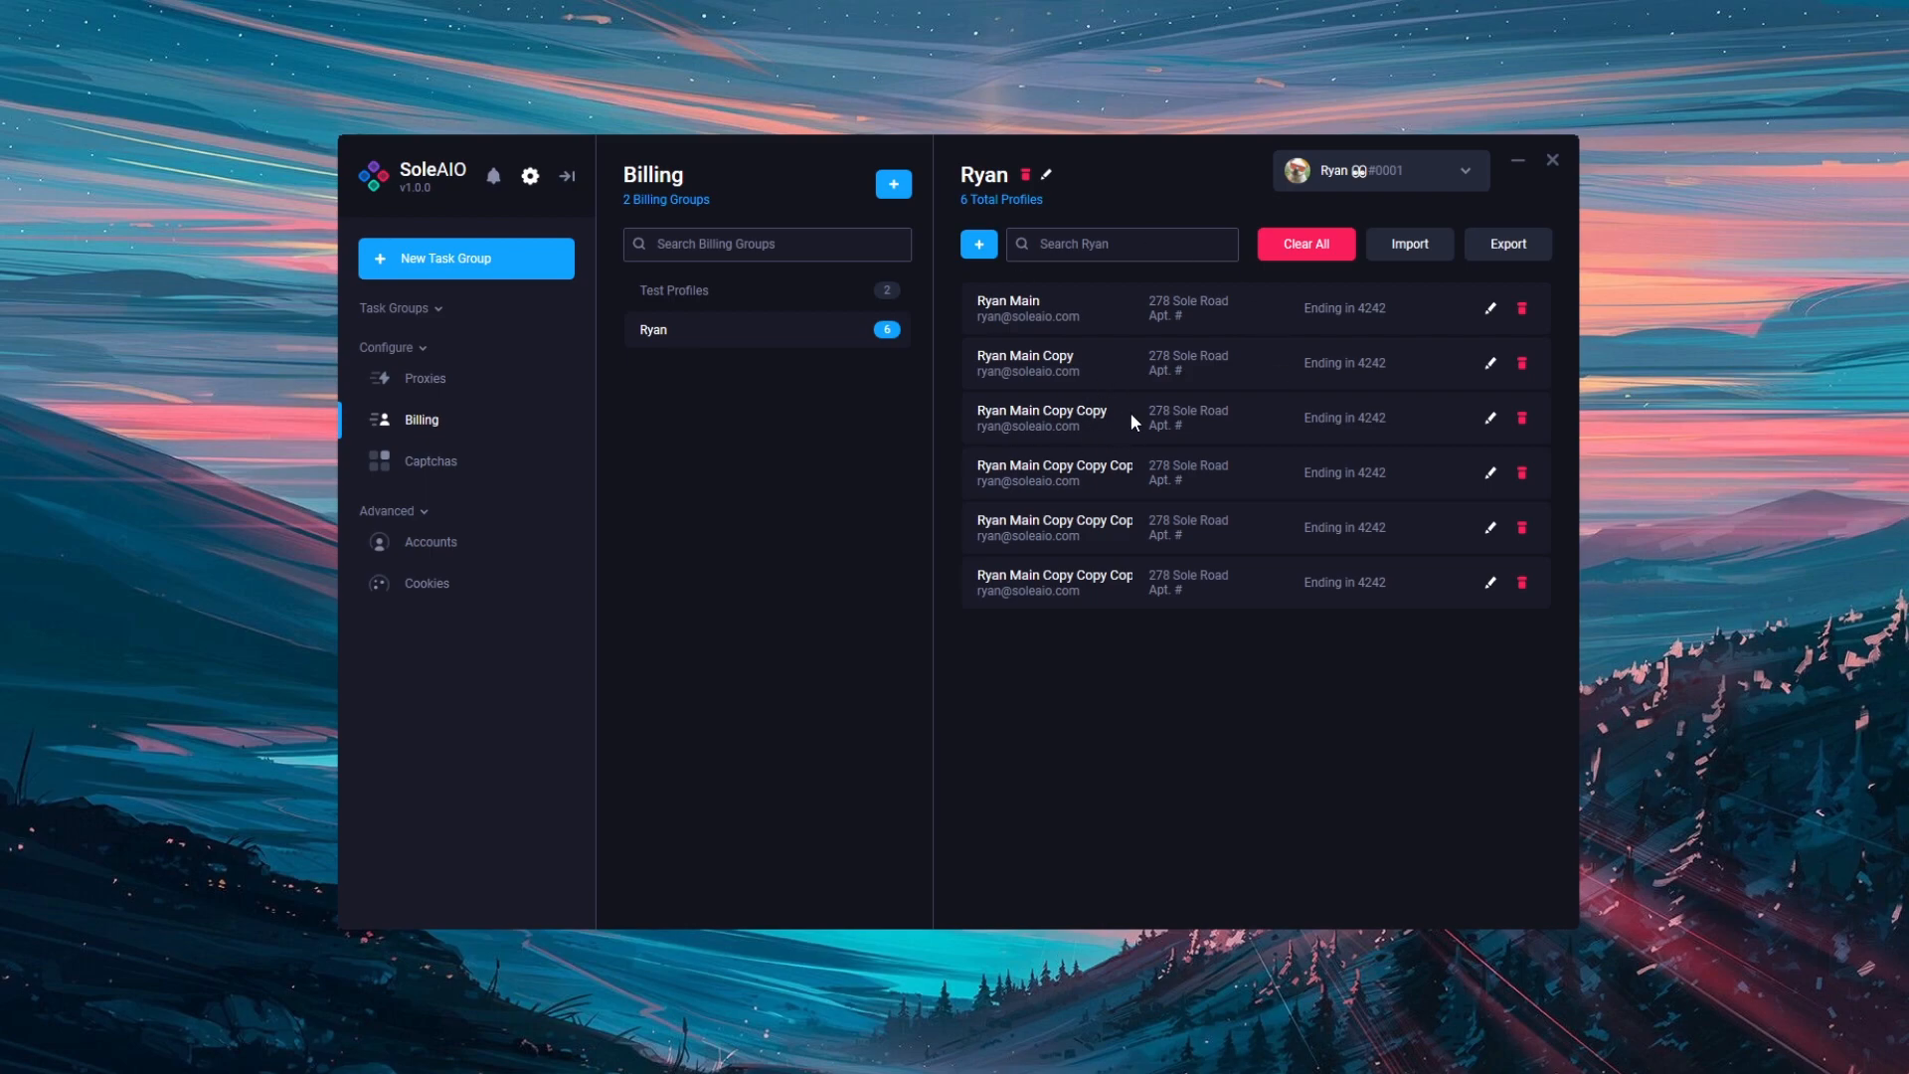
Step: Delete four extra copies, including Ryan Main Copy and Ryan Main Copy Copy
right_click(1259, 366)
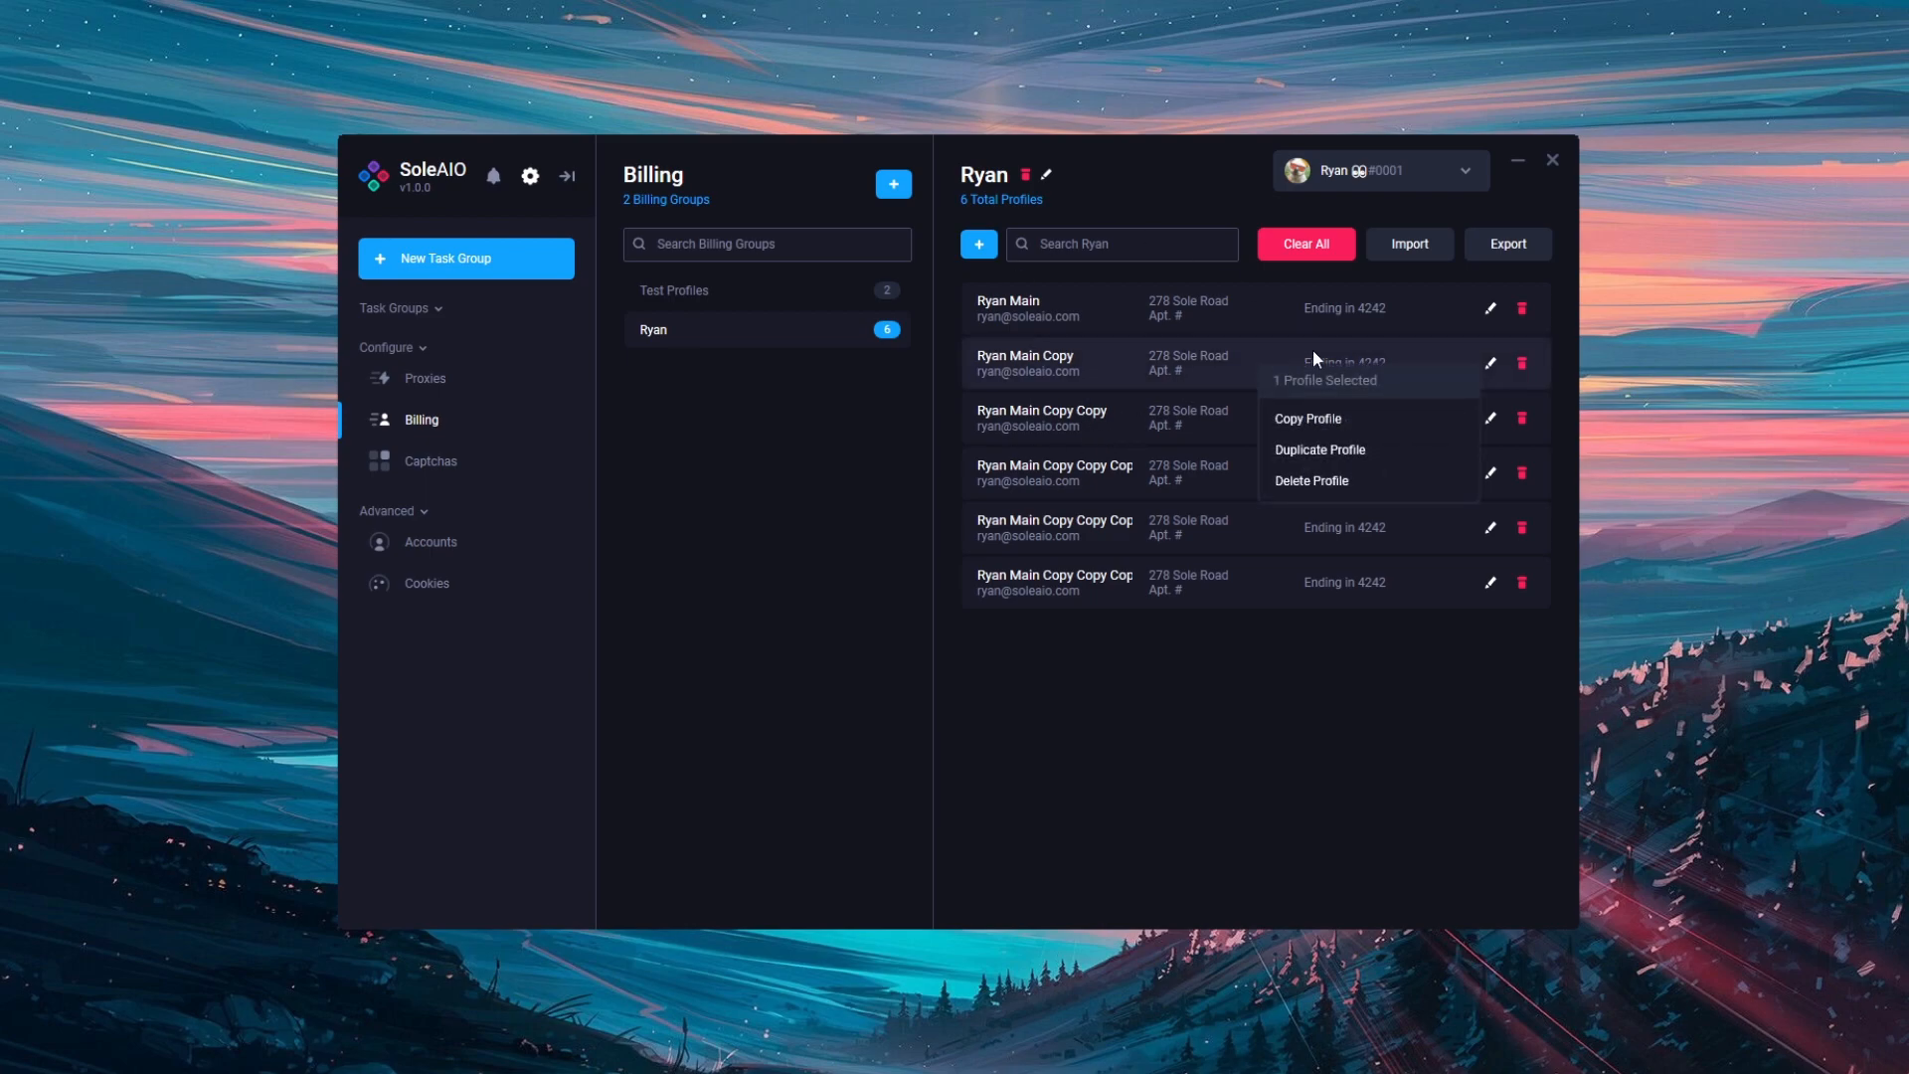
left_click(1339, 480)
right_click(1371, 376)
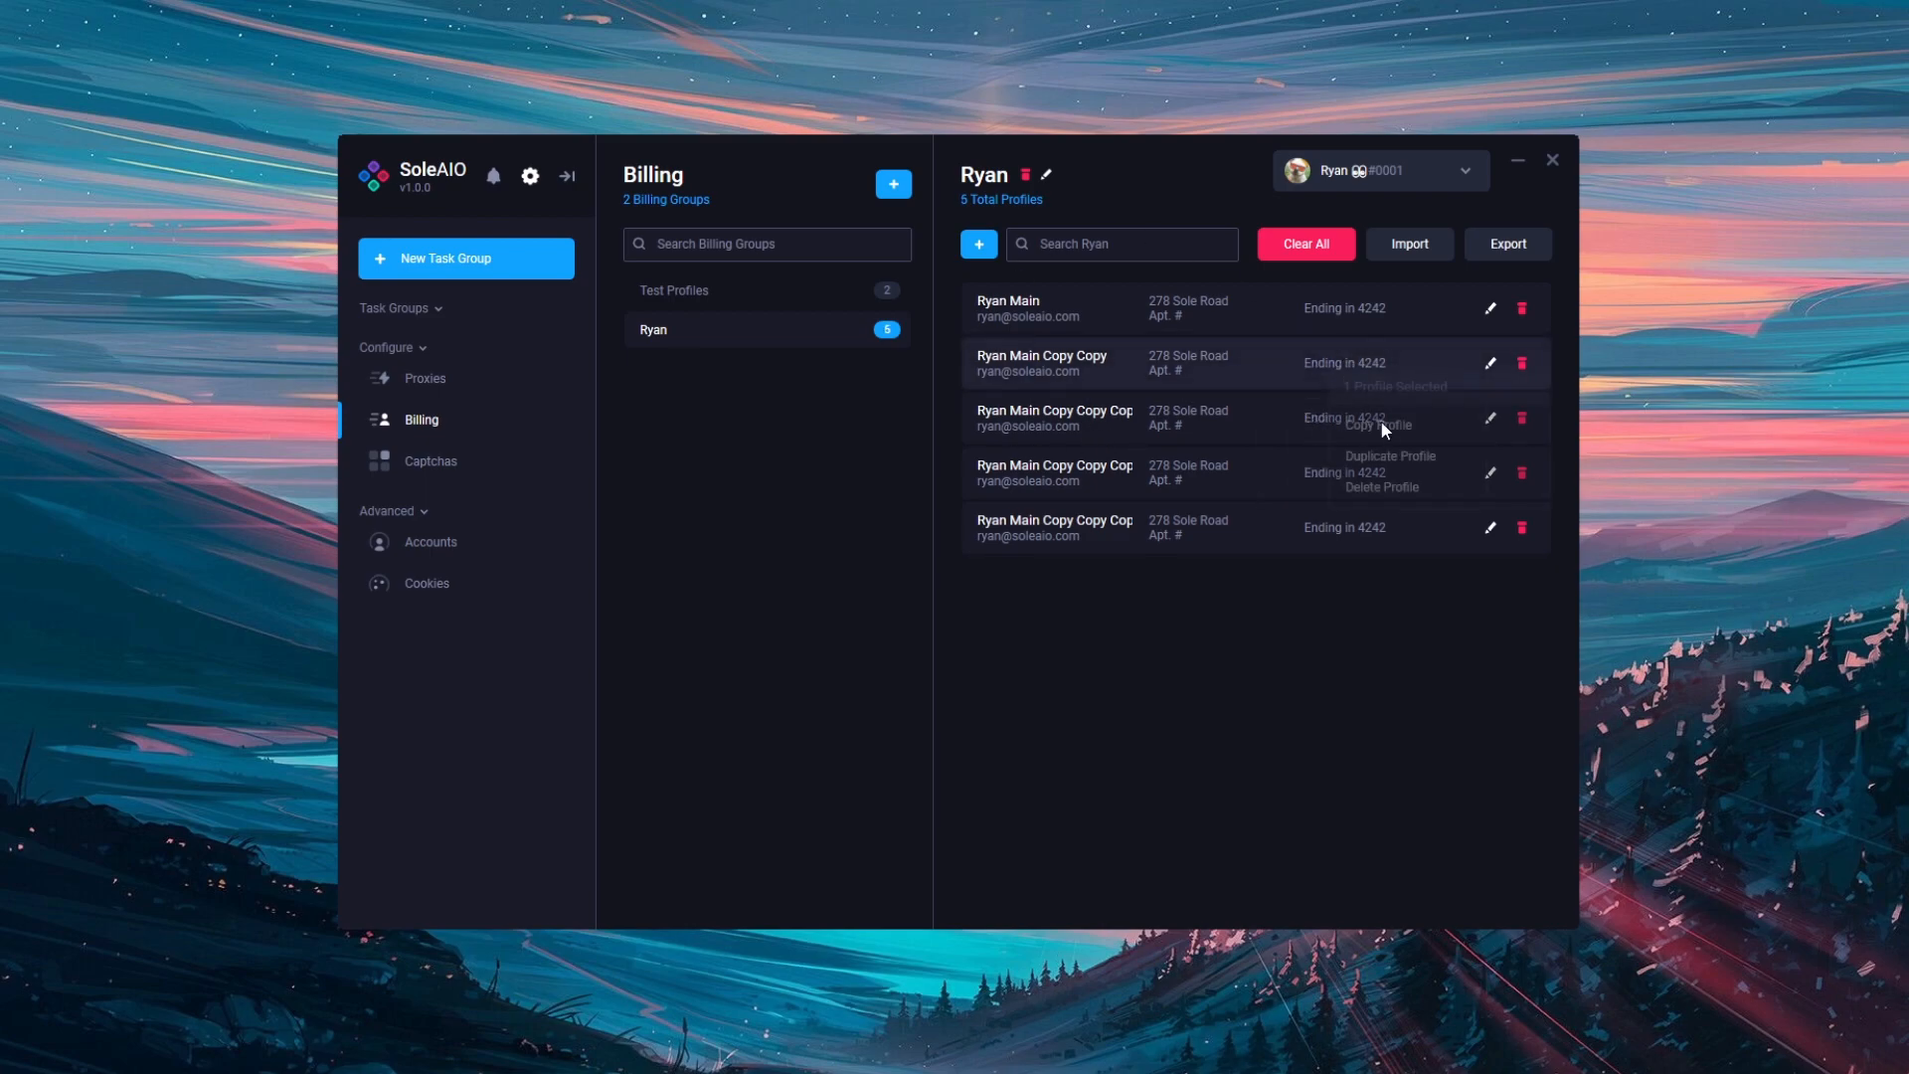
left_click(1364, 491)
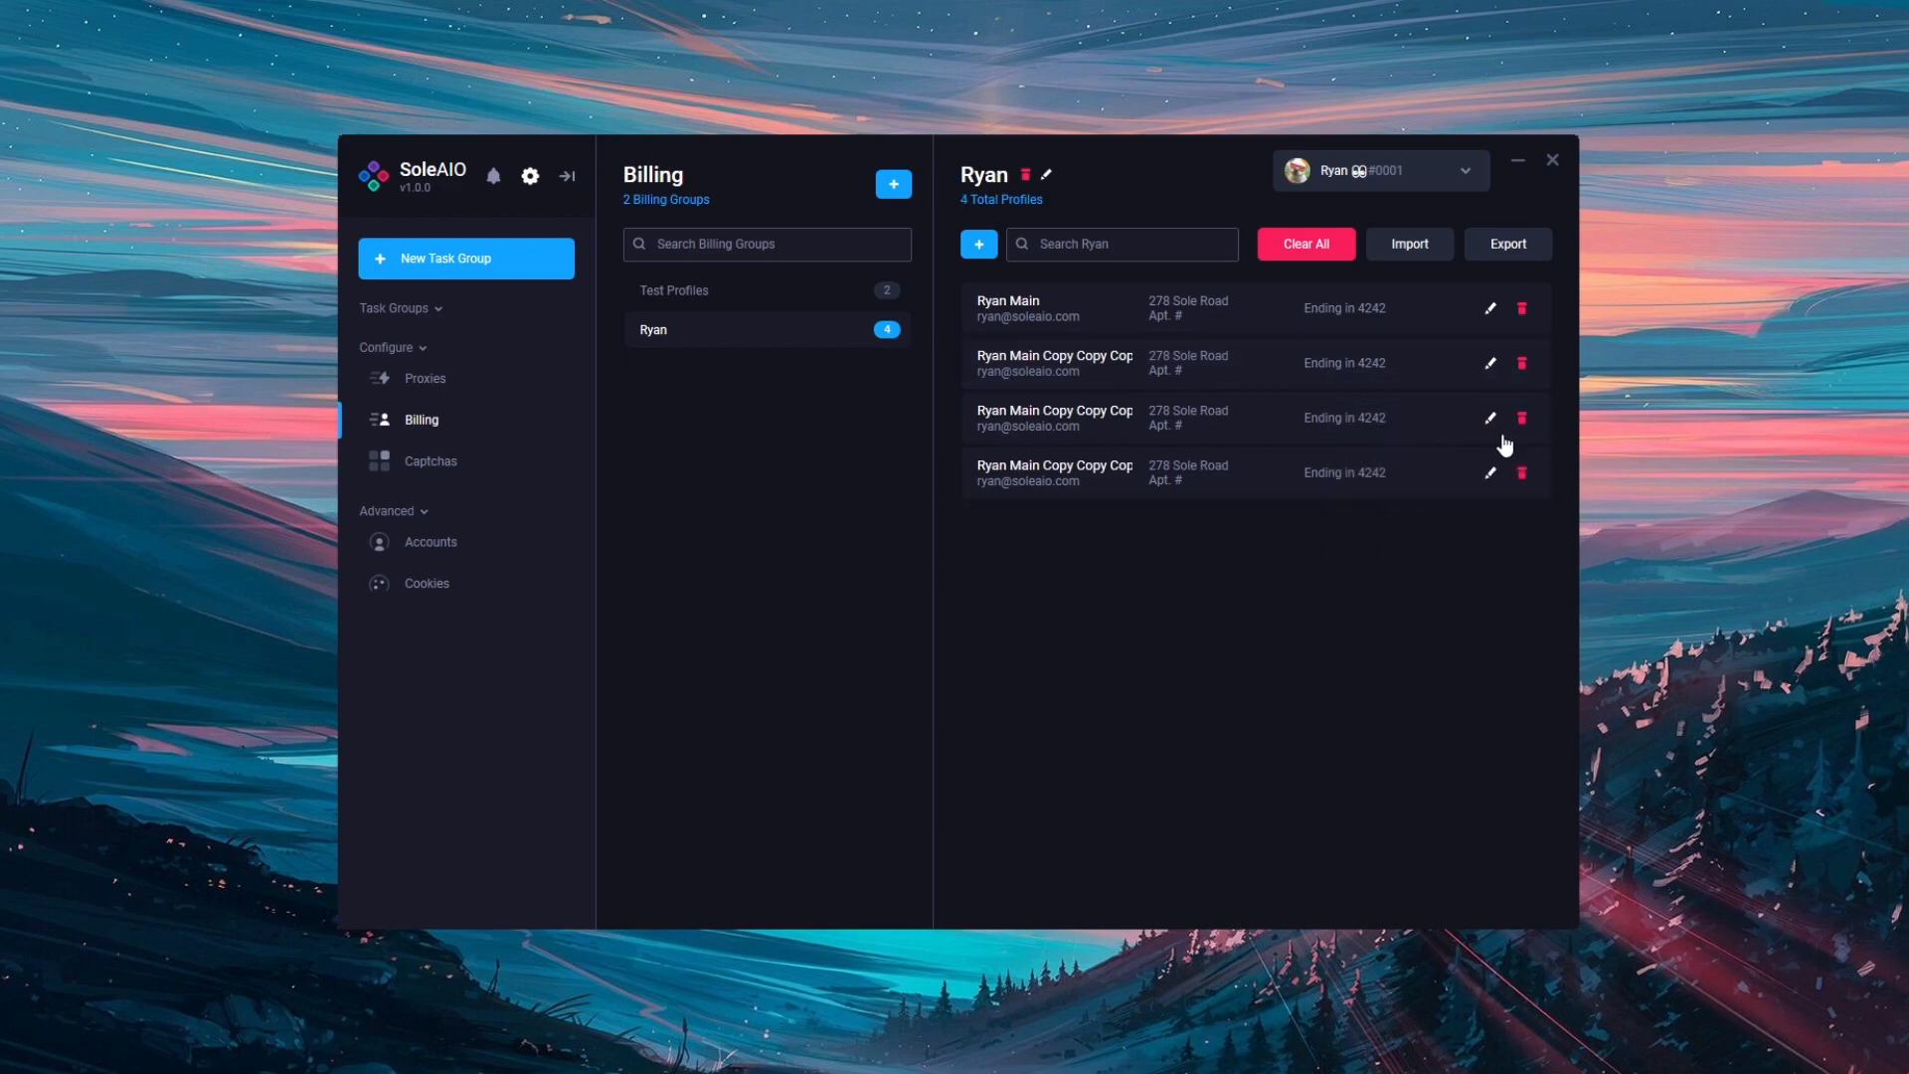
left_click(1522, 364)
left_click(1522, 364)
Step: Copy the remaining Ryan Main copy profile to the clipboard
right_click(1259, 370)
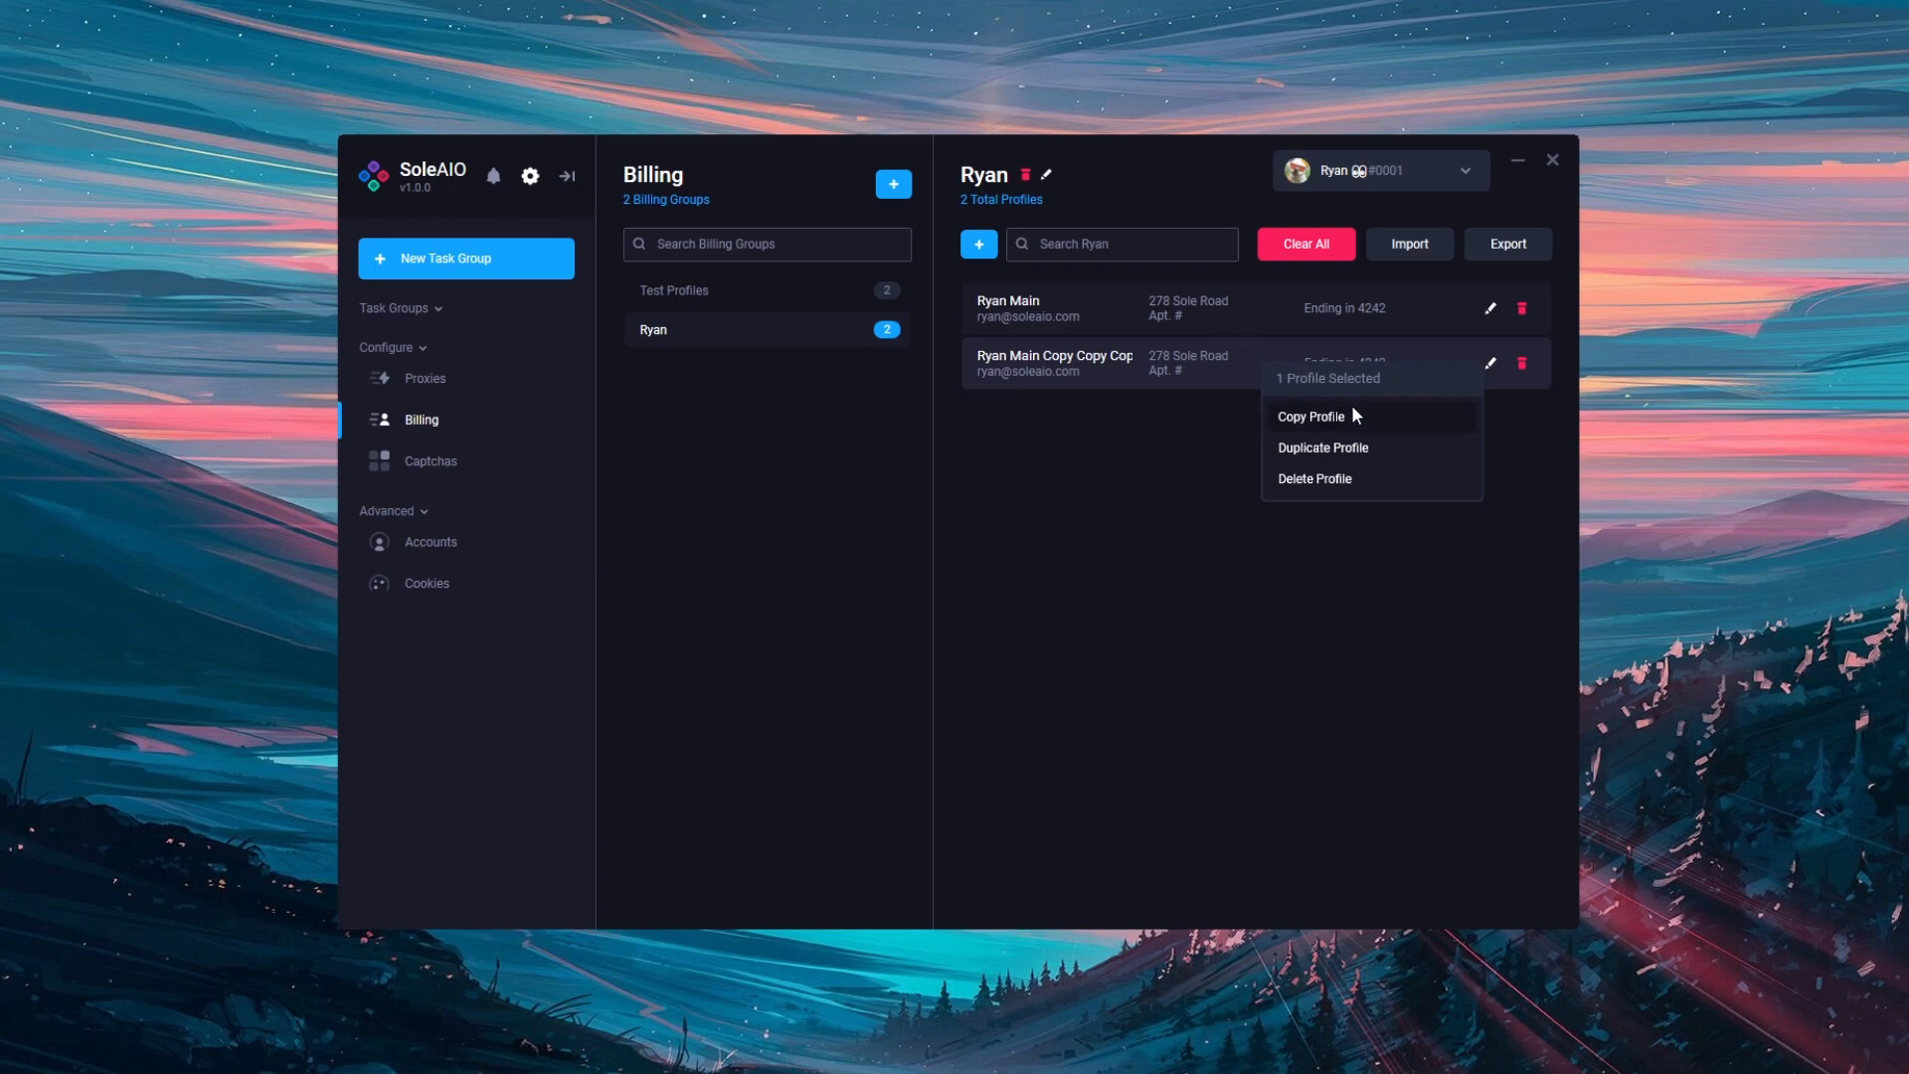
left_click(1363, 414)
right_click(1219, 352)
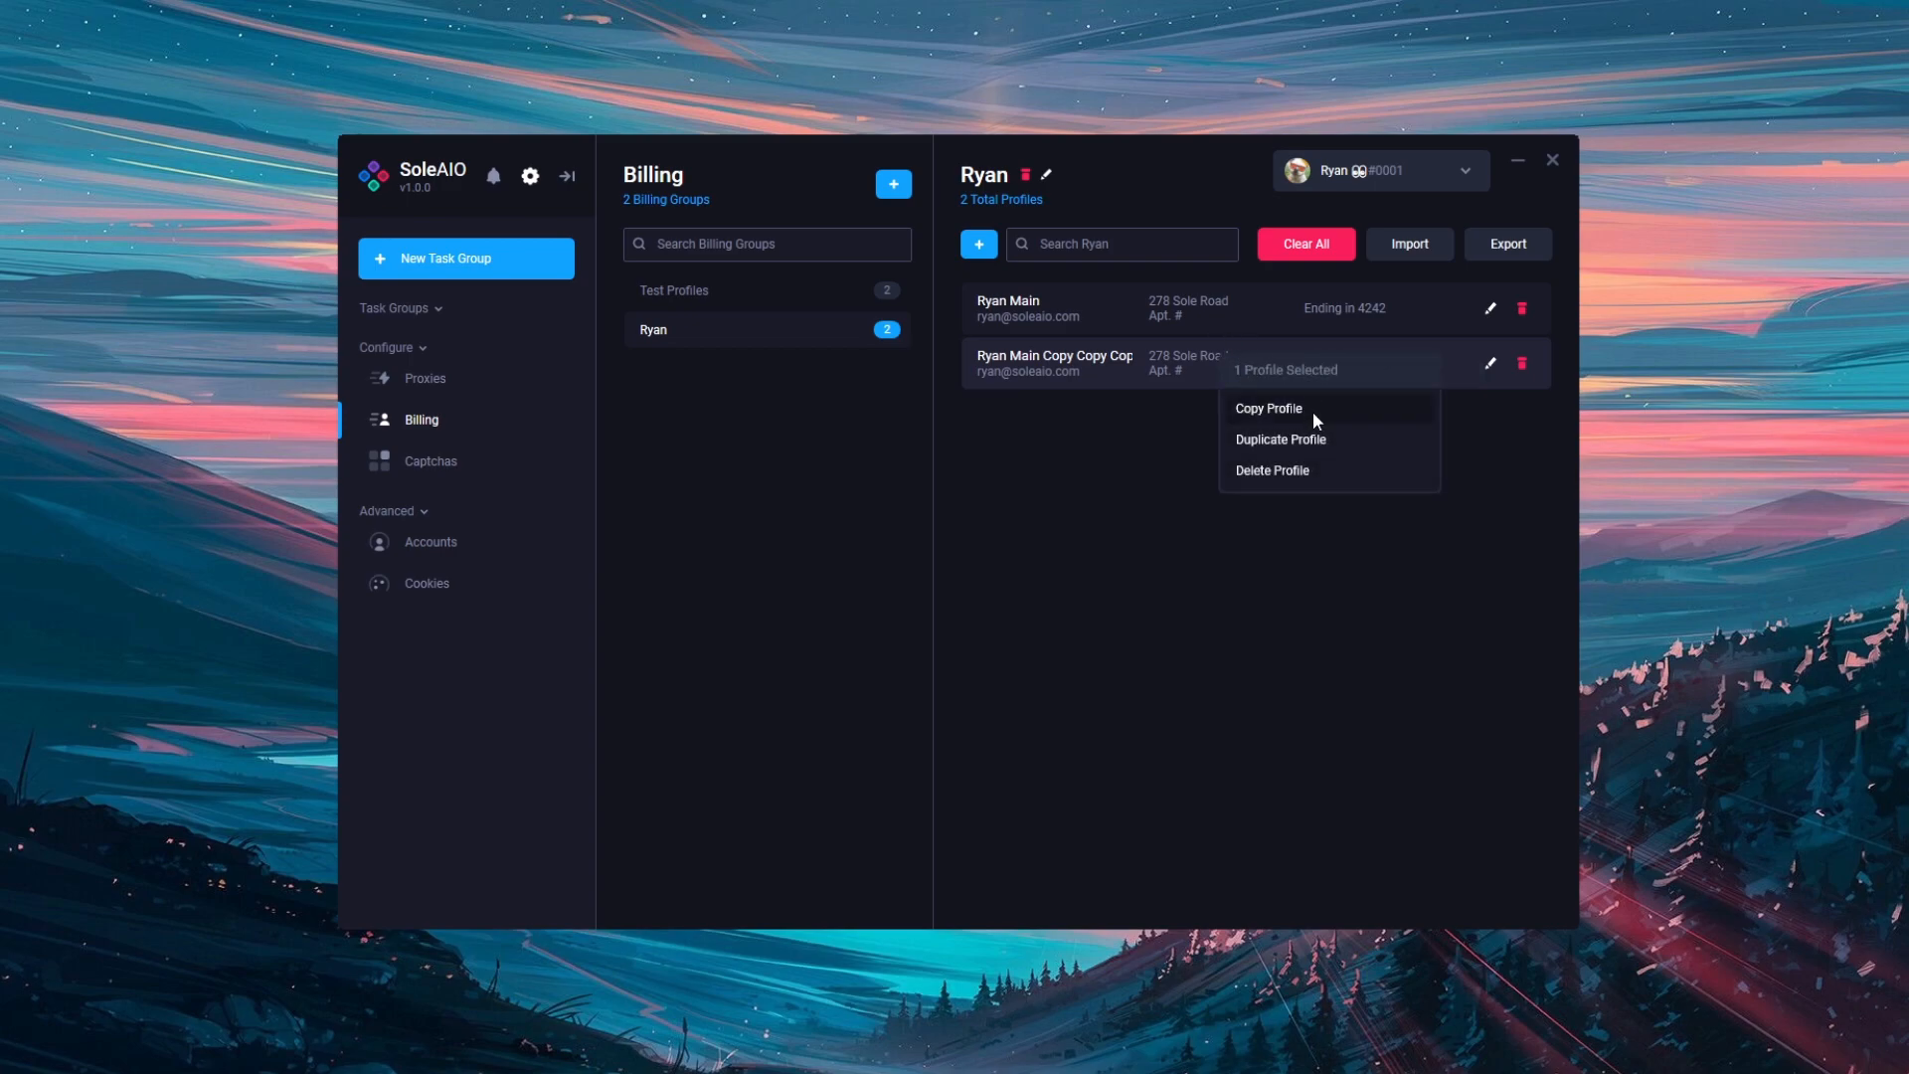
left_click(1330, 415)
Step: Paste the copied Ryan profile into the Test Profiles group's profile list
left_click(797, 290)
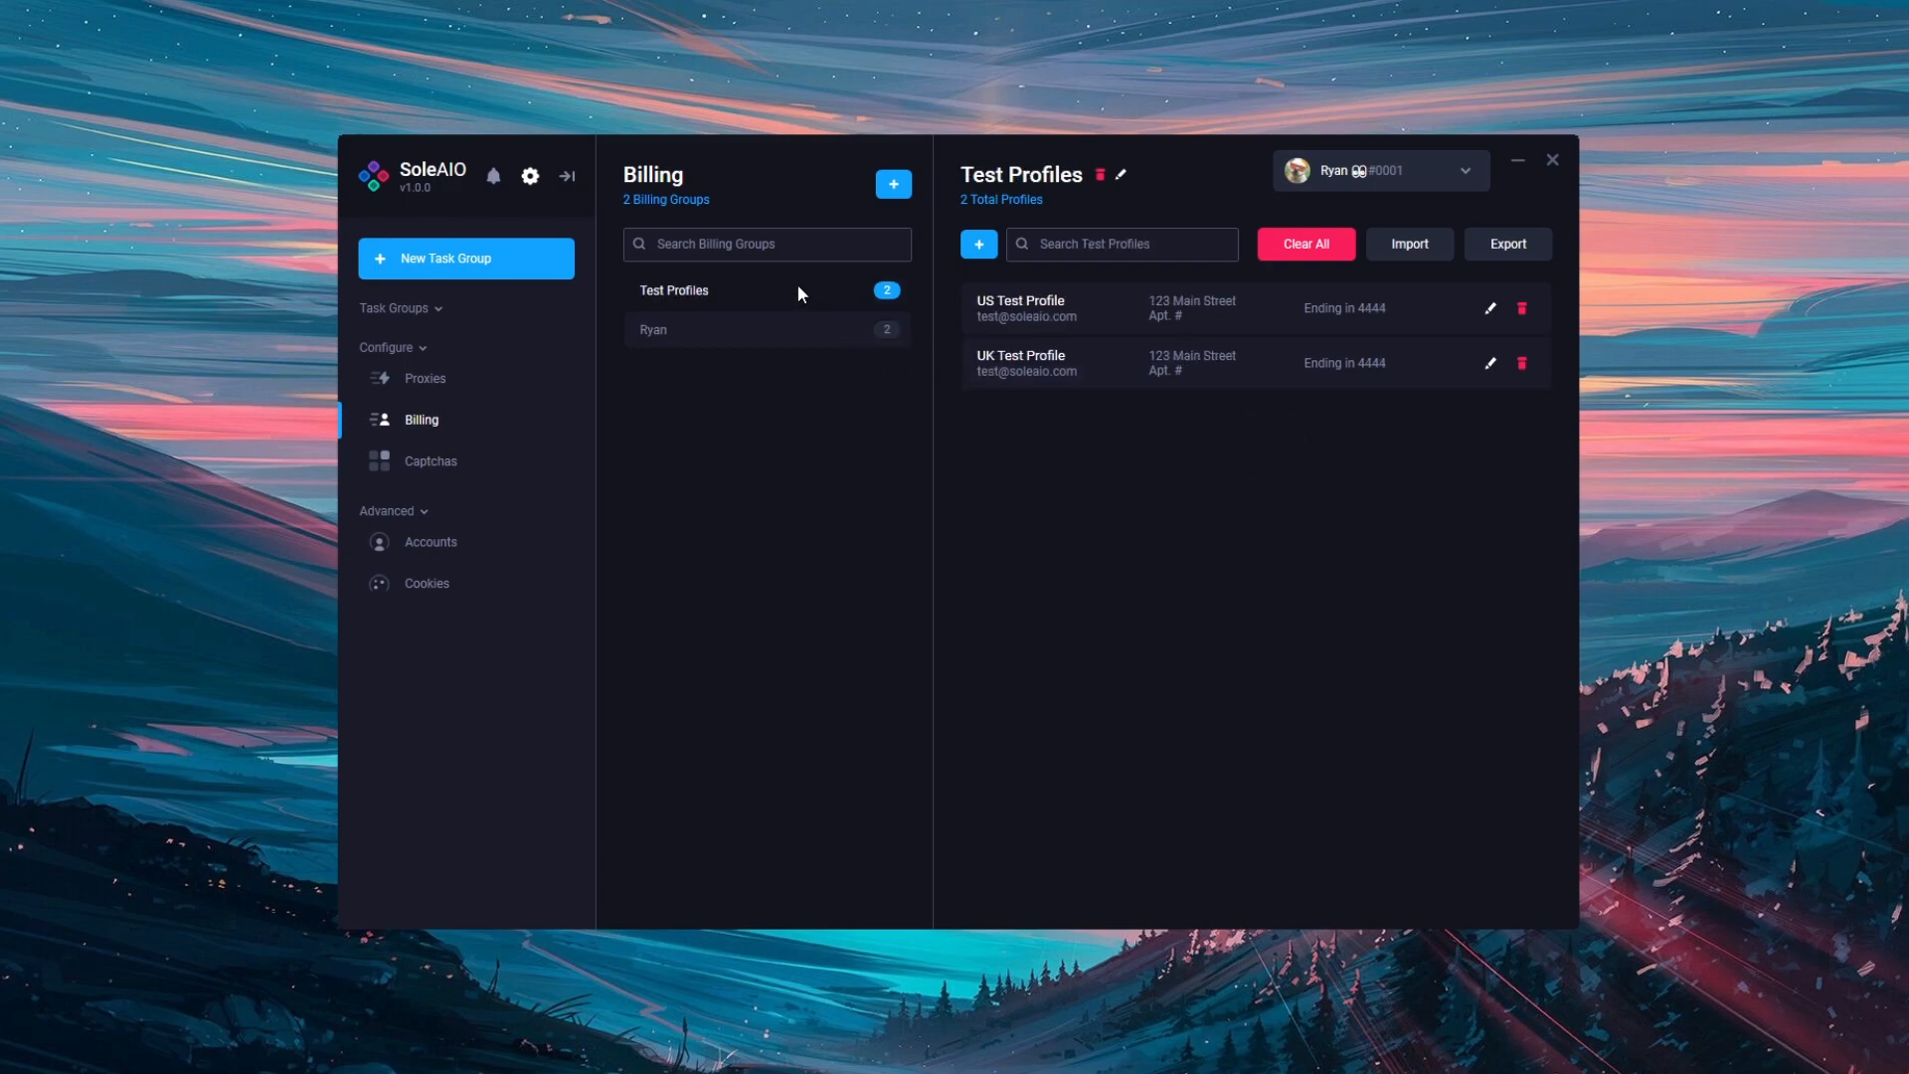
right_click(1141, 441)
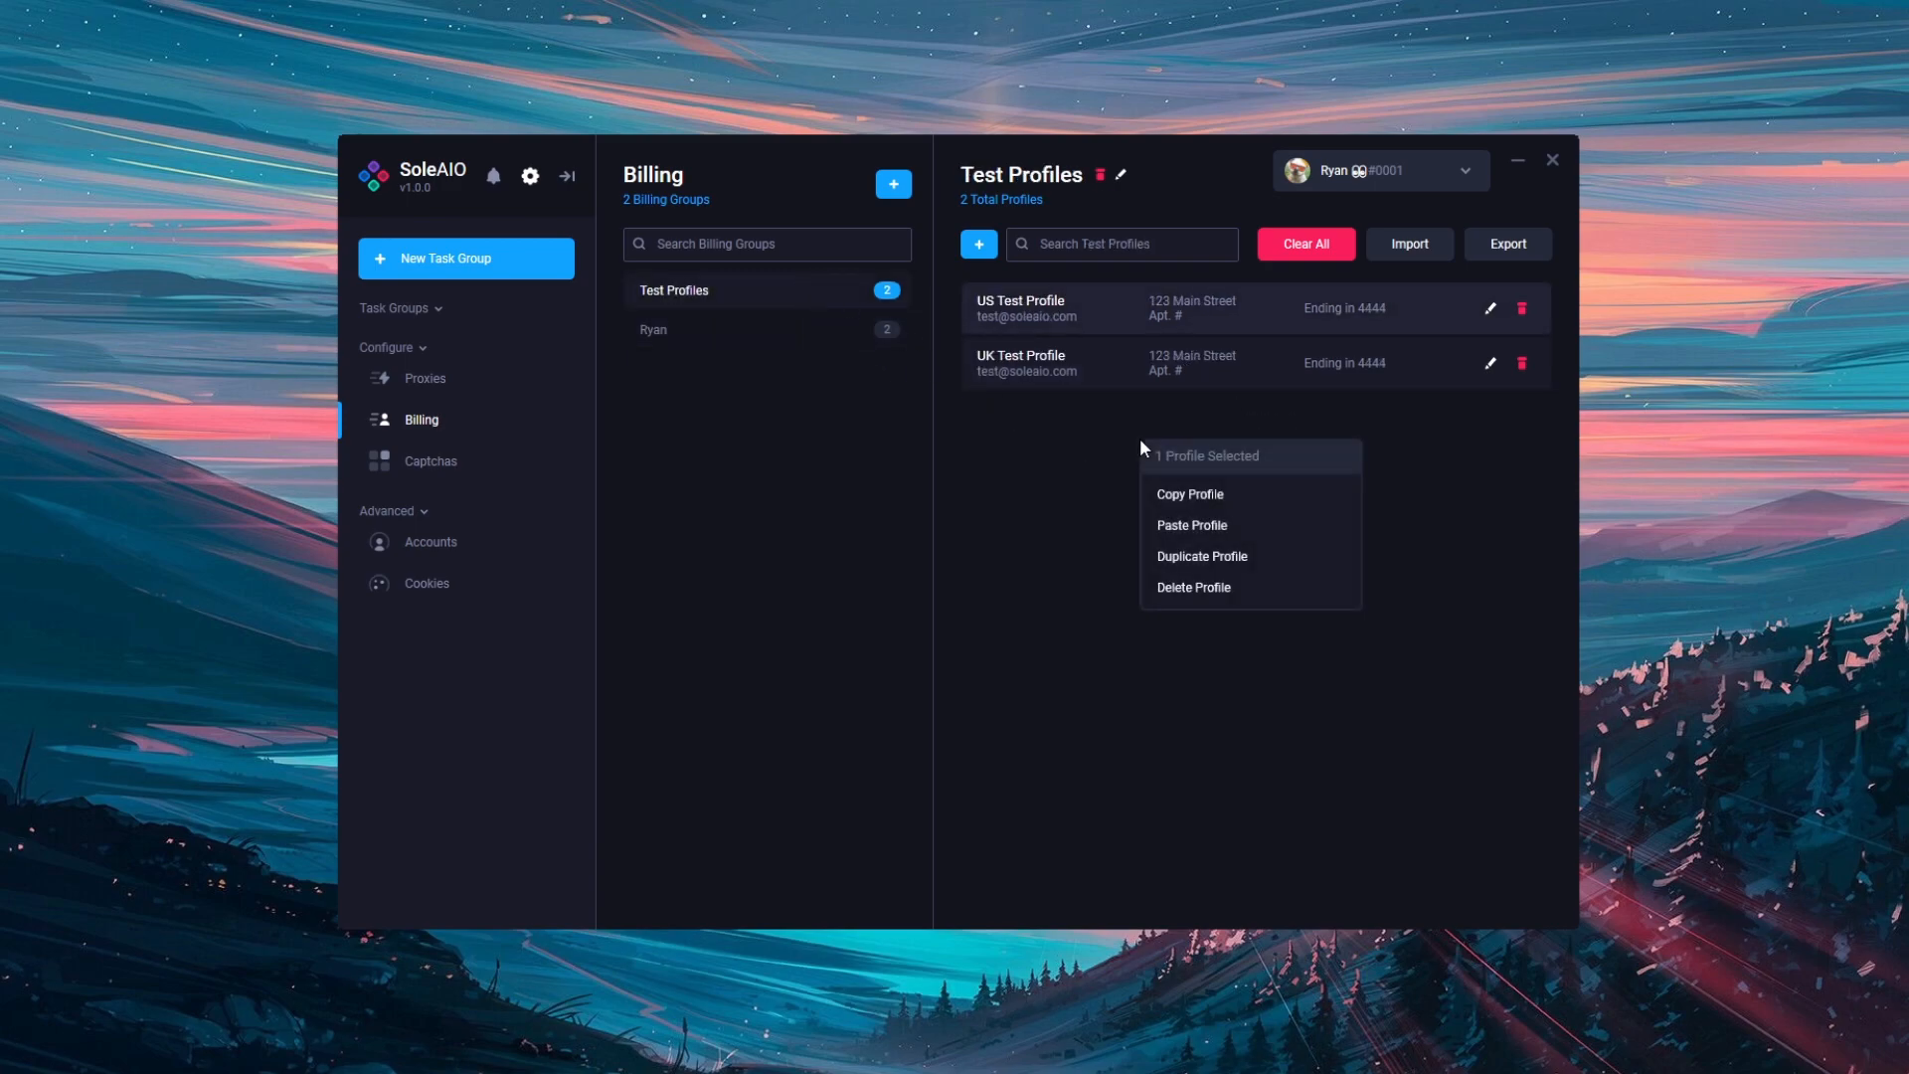
left_click(1193, 525)
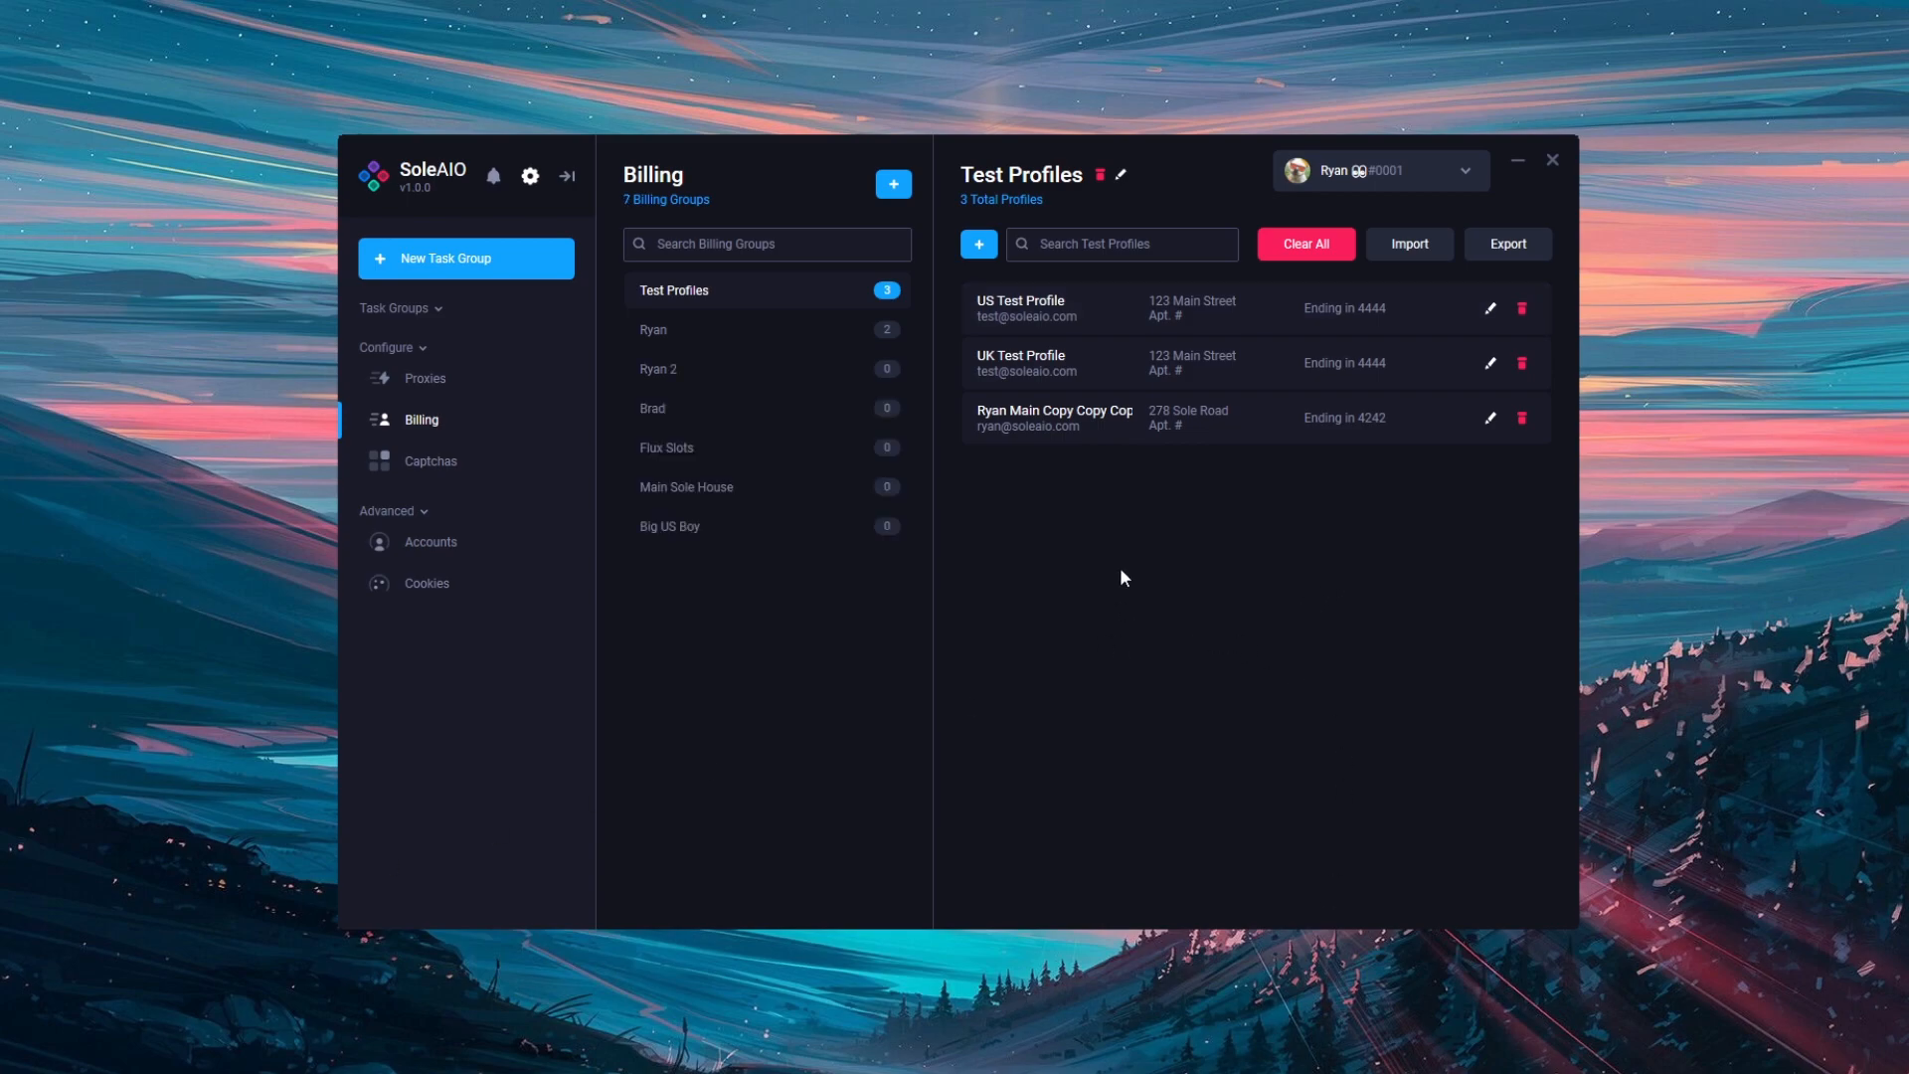
Step: Rename the Test Profiles group to 'Test Profiles 2' and export its profiles
left_click(1123, 179)
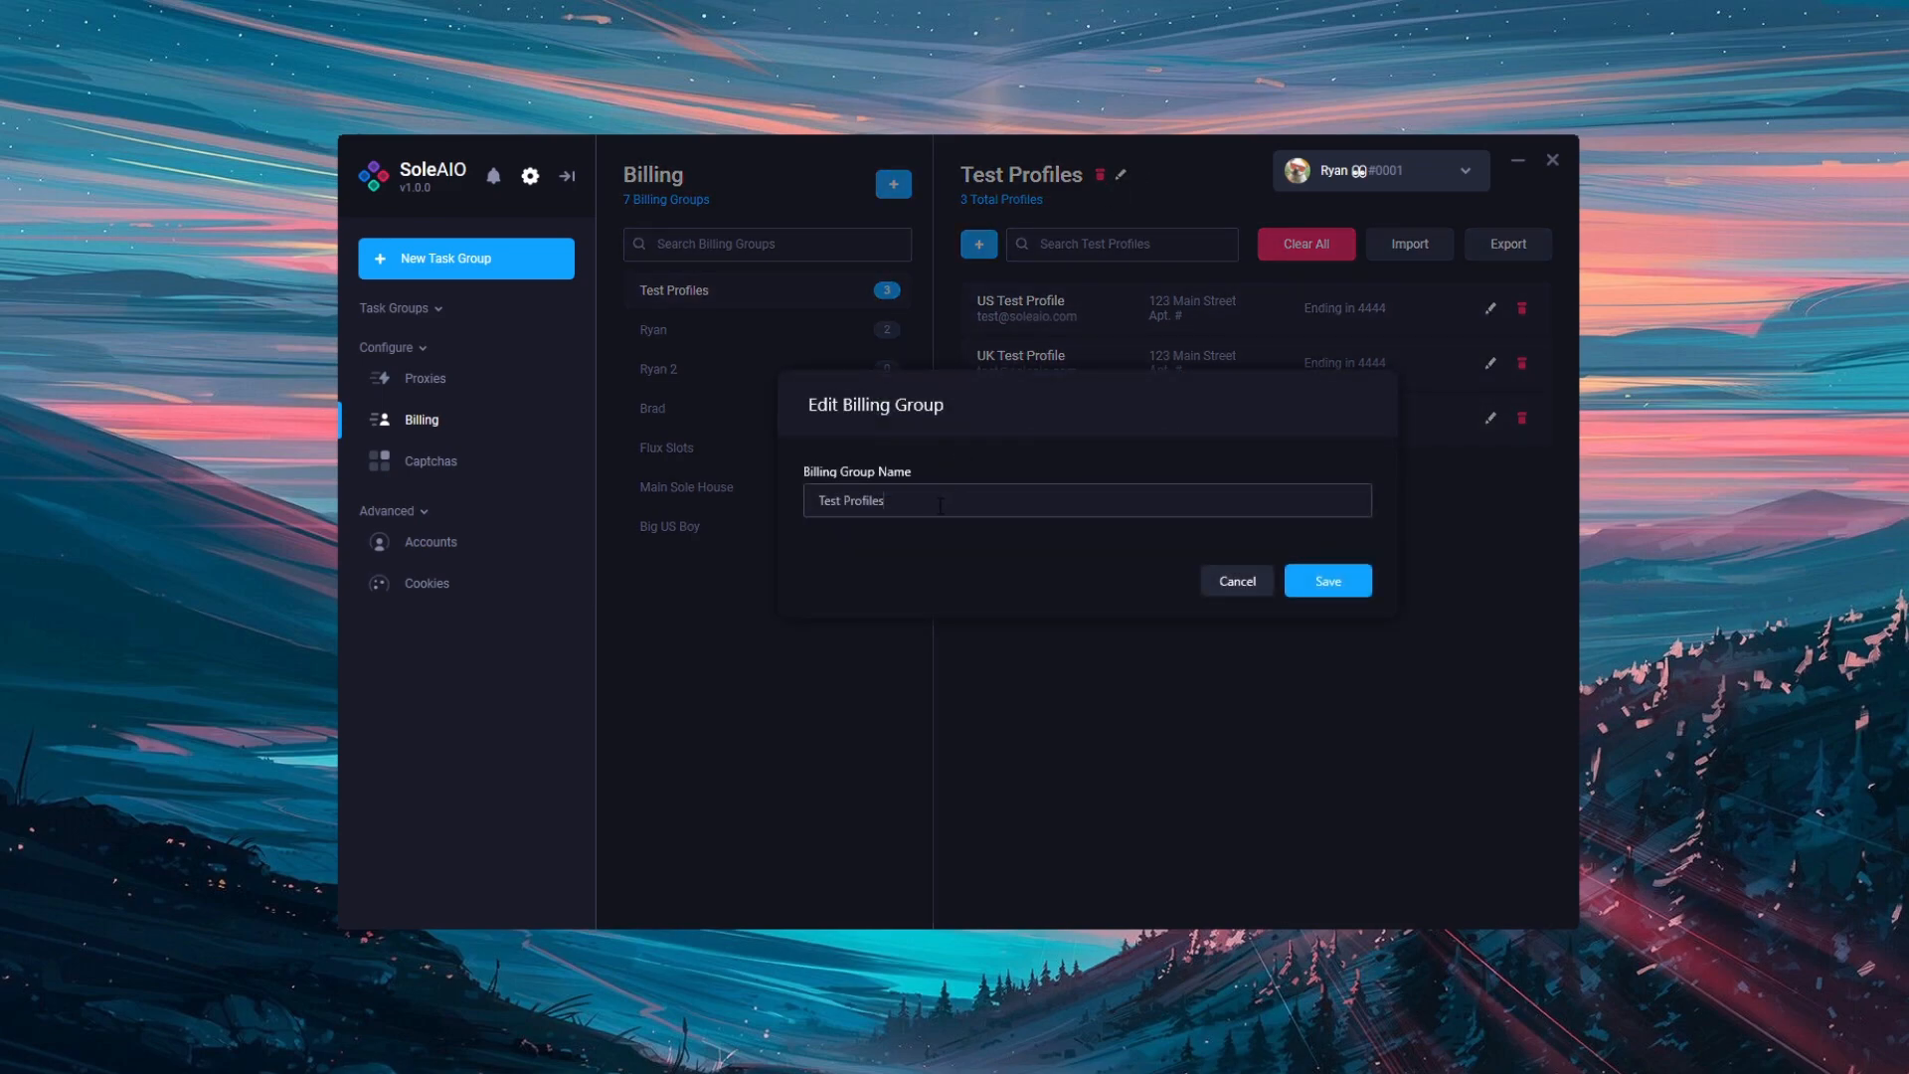
left_click(1362, 587)
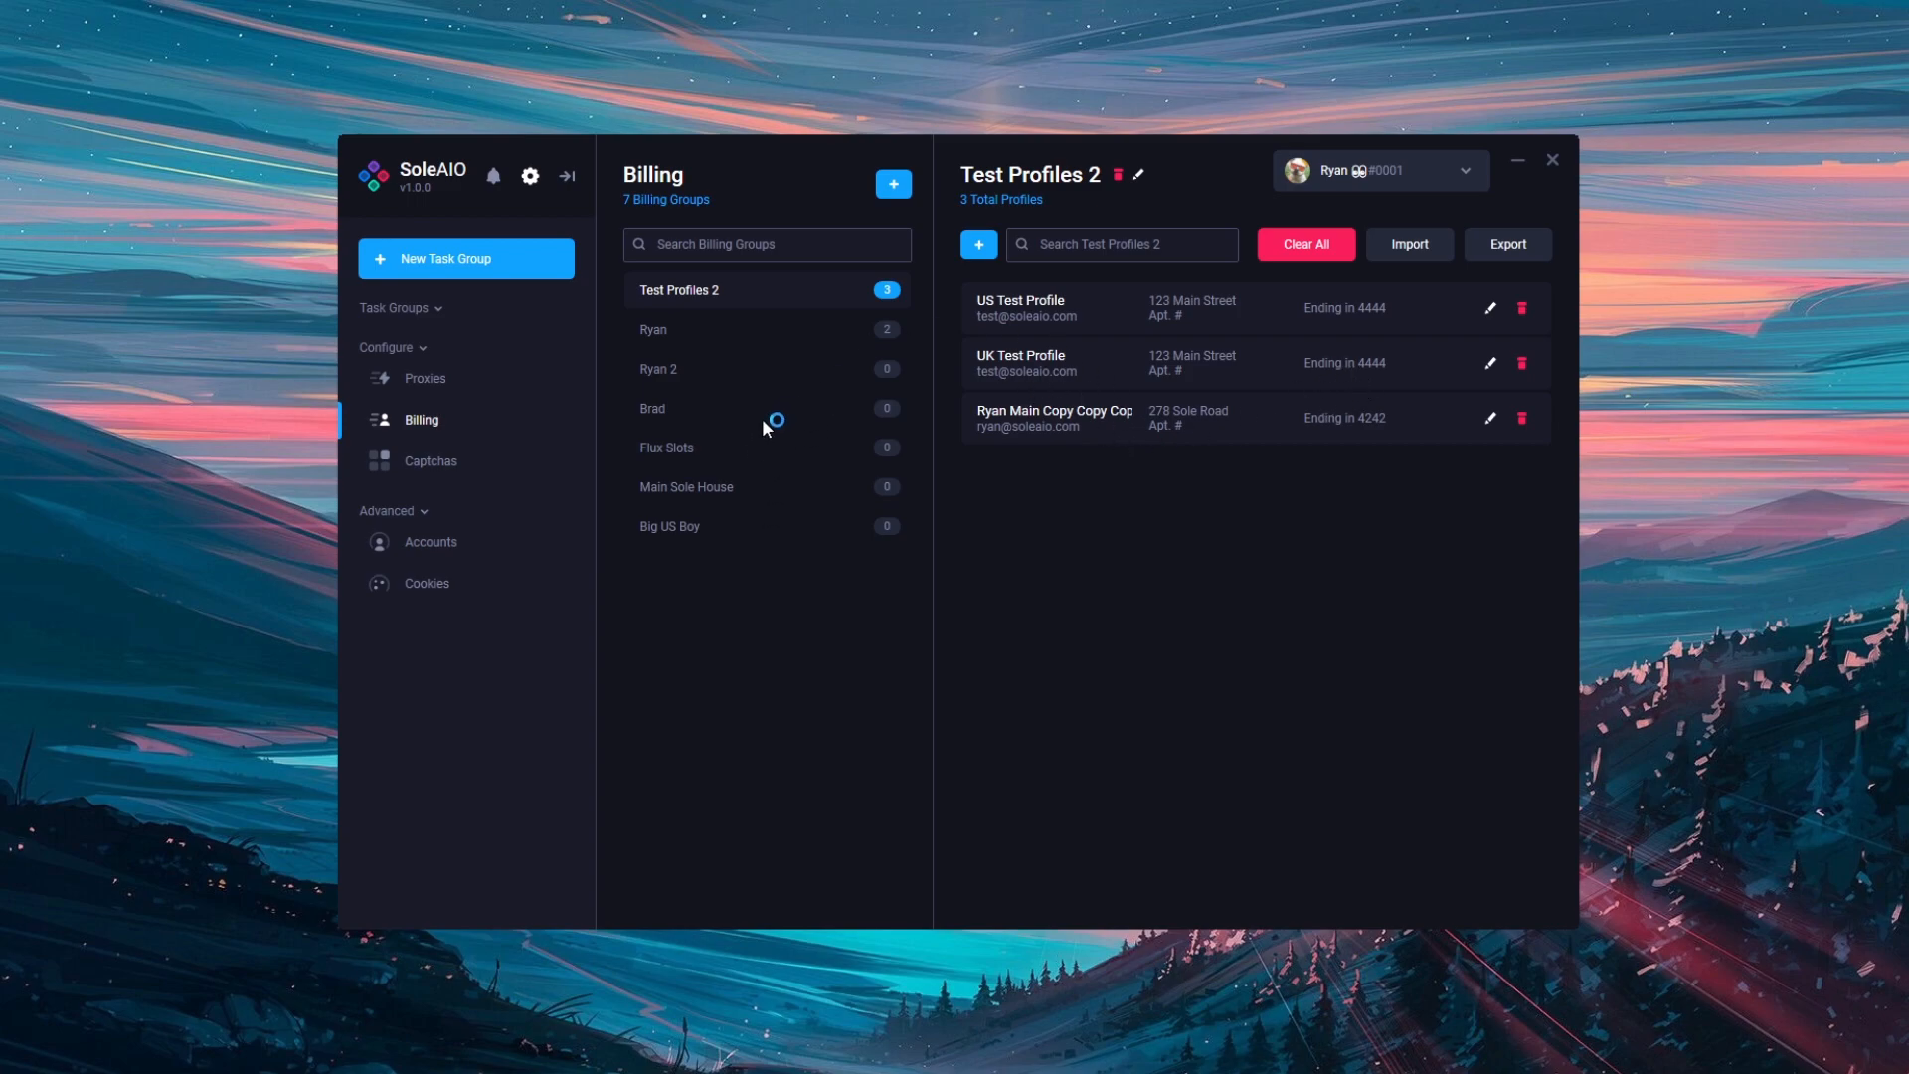
left_click(1512, 248)
left_click(530, 176)
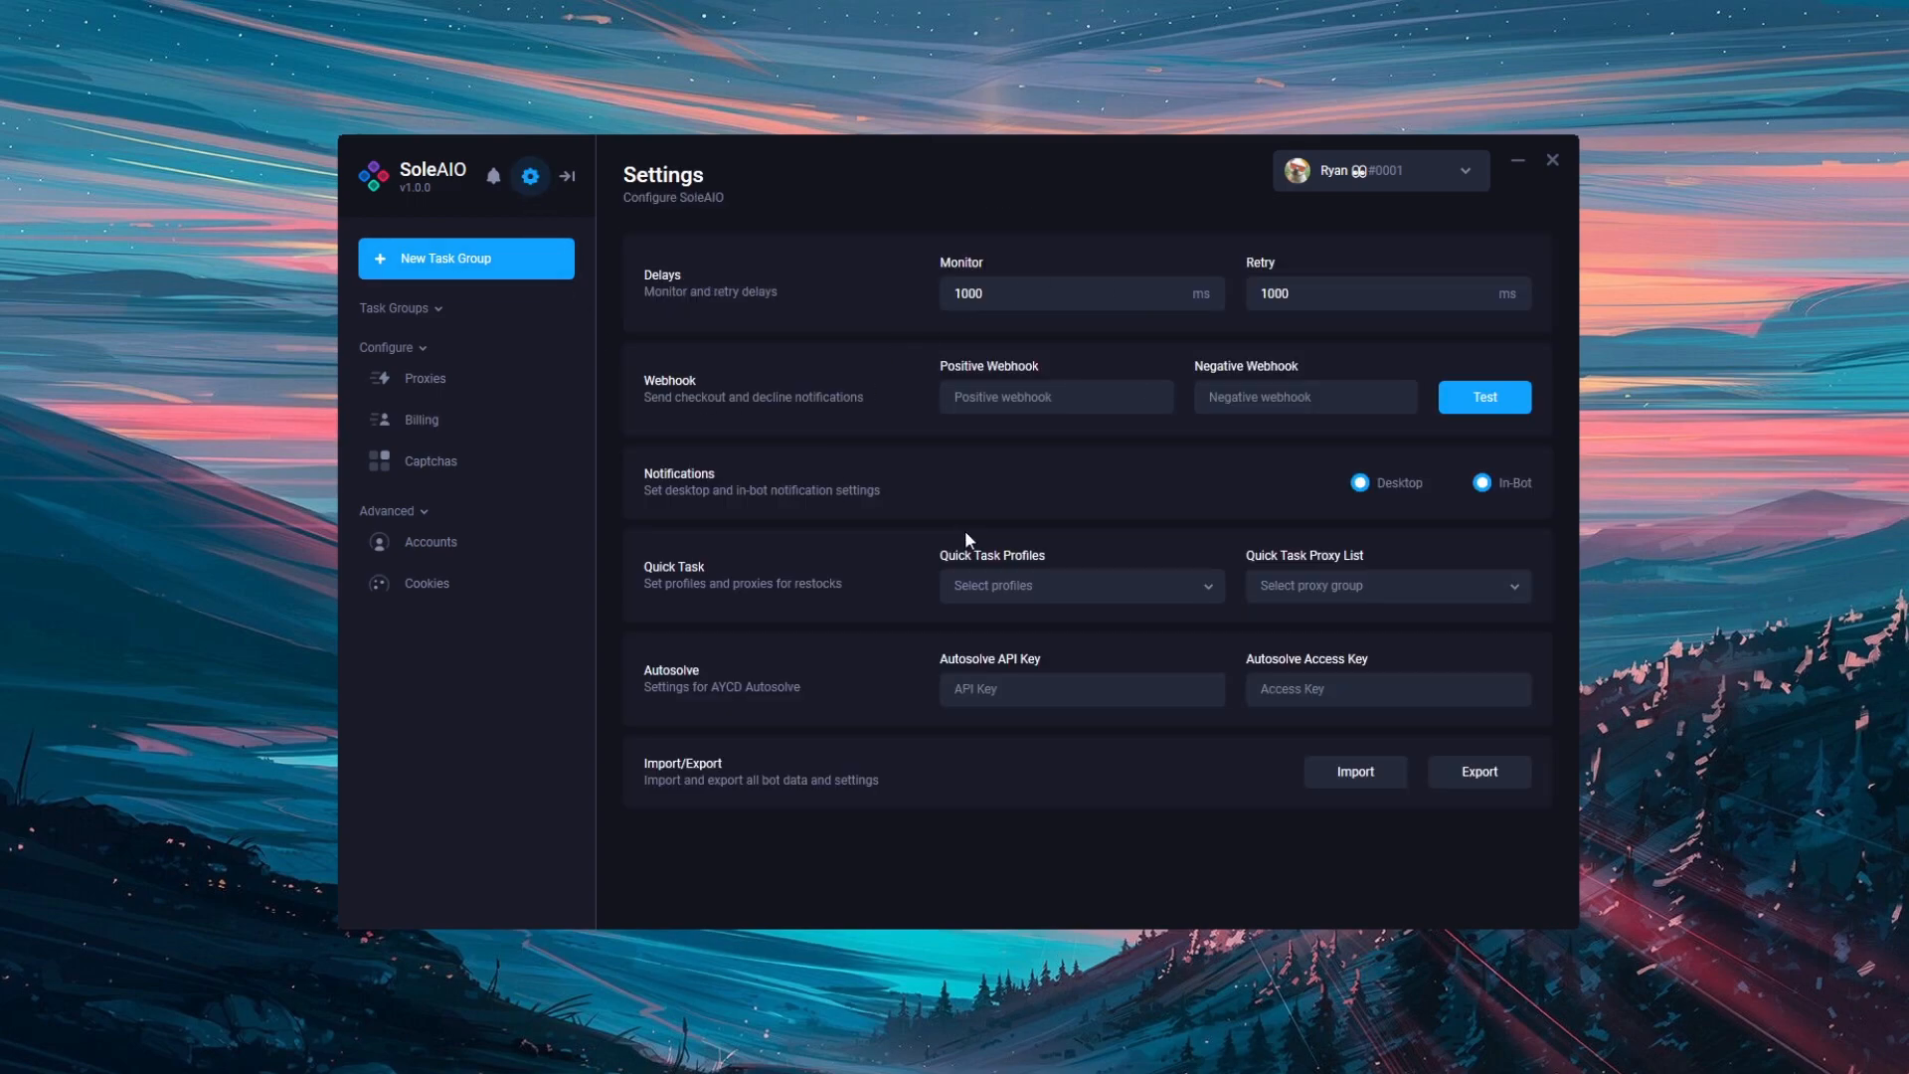
left_click(473, 422)
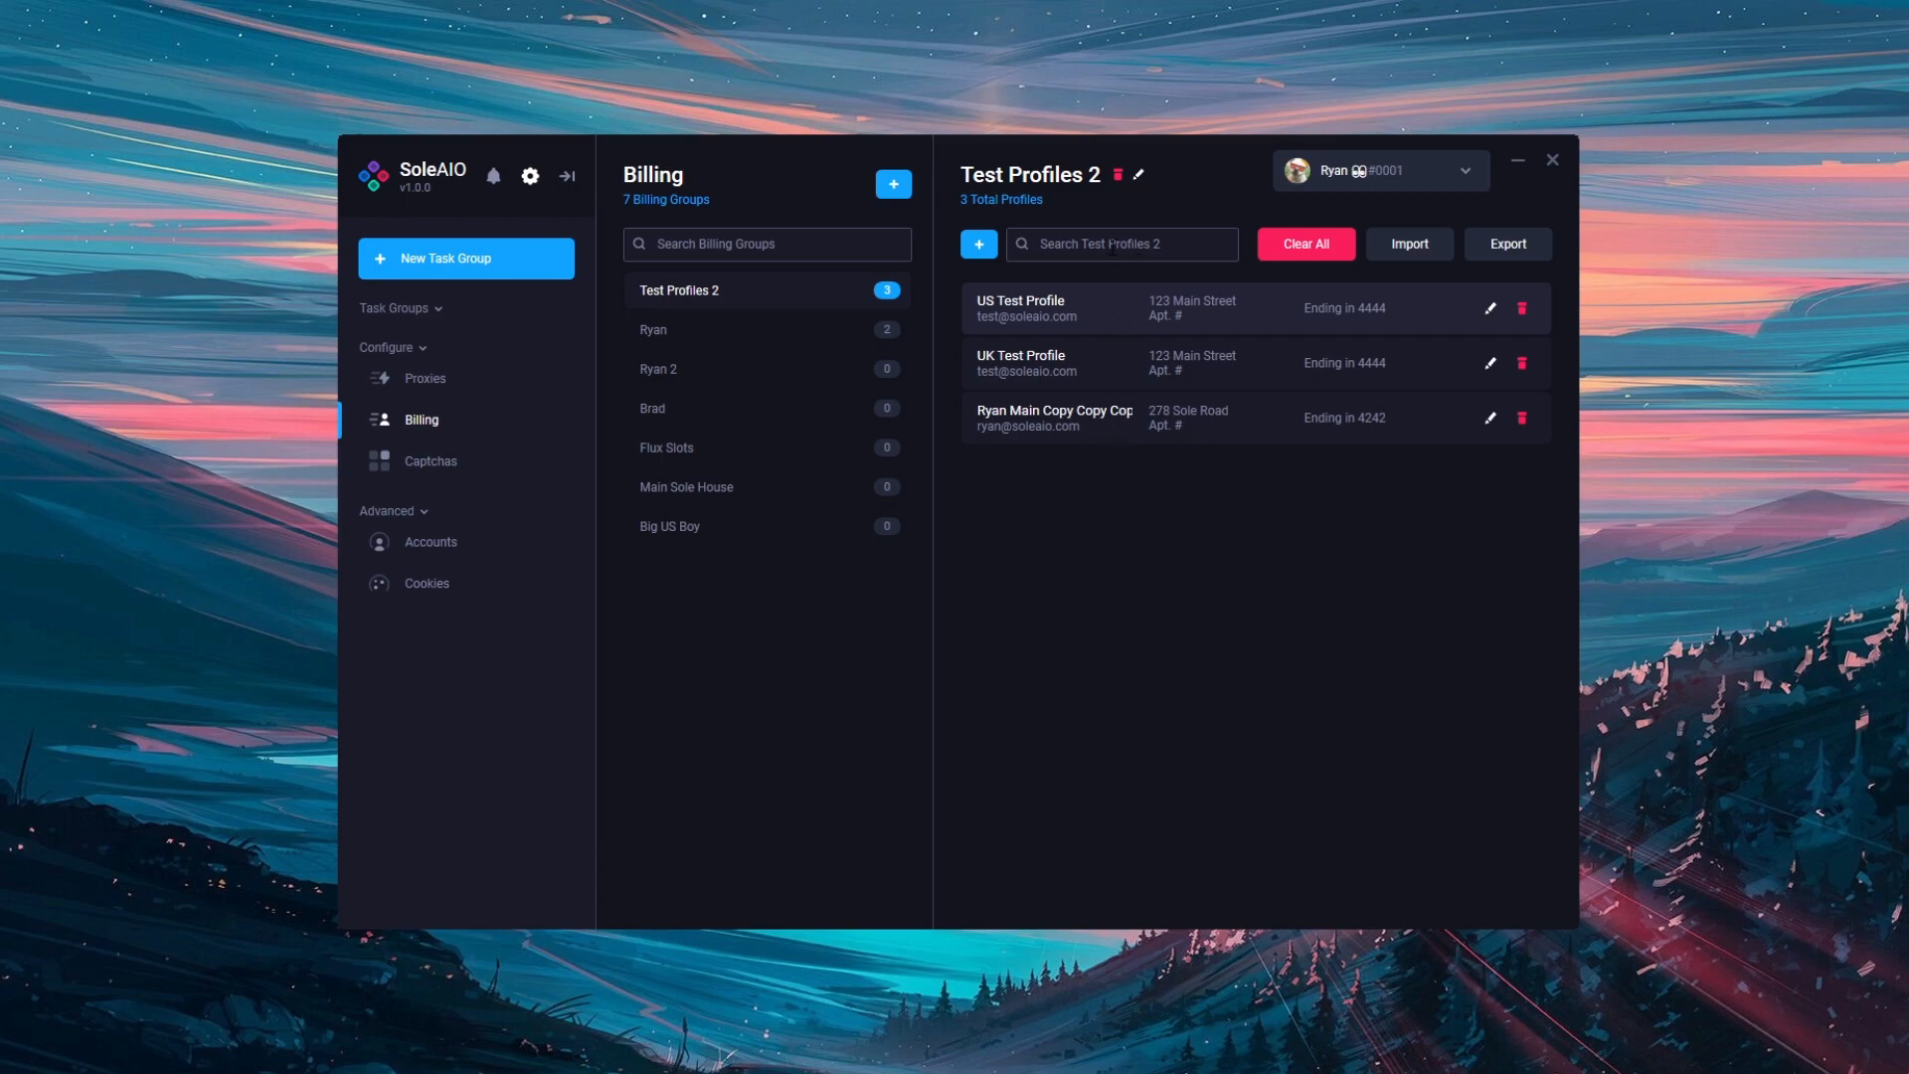
Step: Search profiles for 'US' and clear it, then filter billing groups by 'Ryan' and clear the search
type("US")
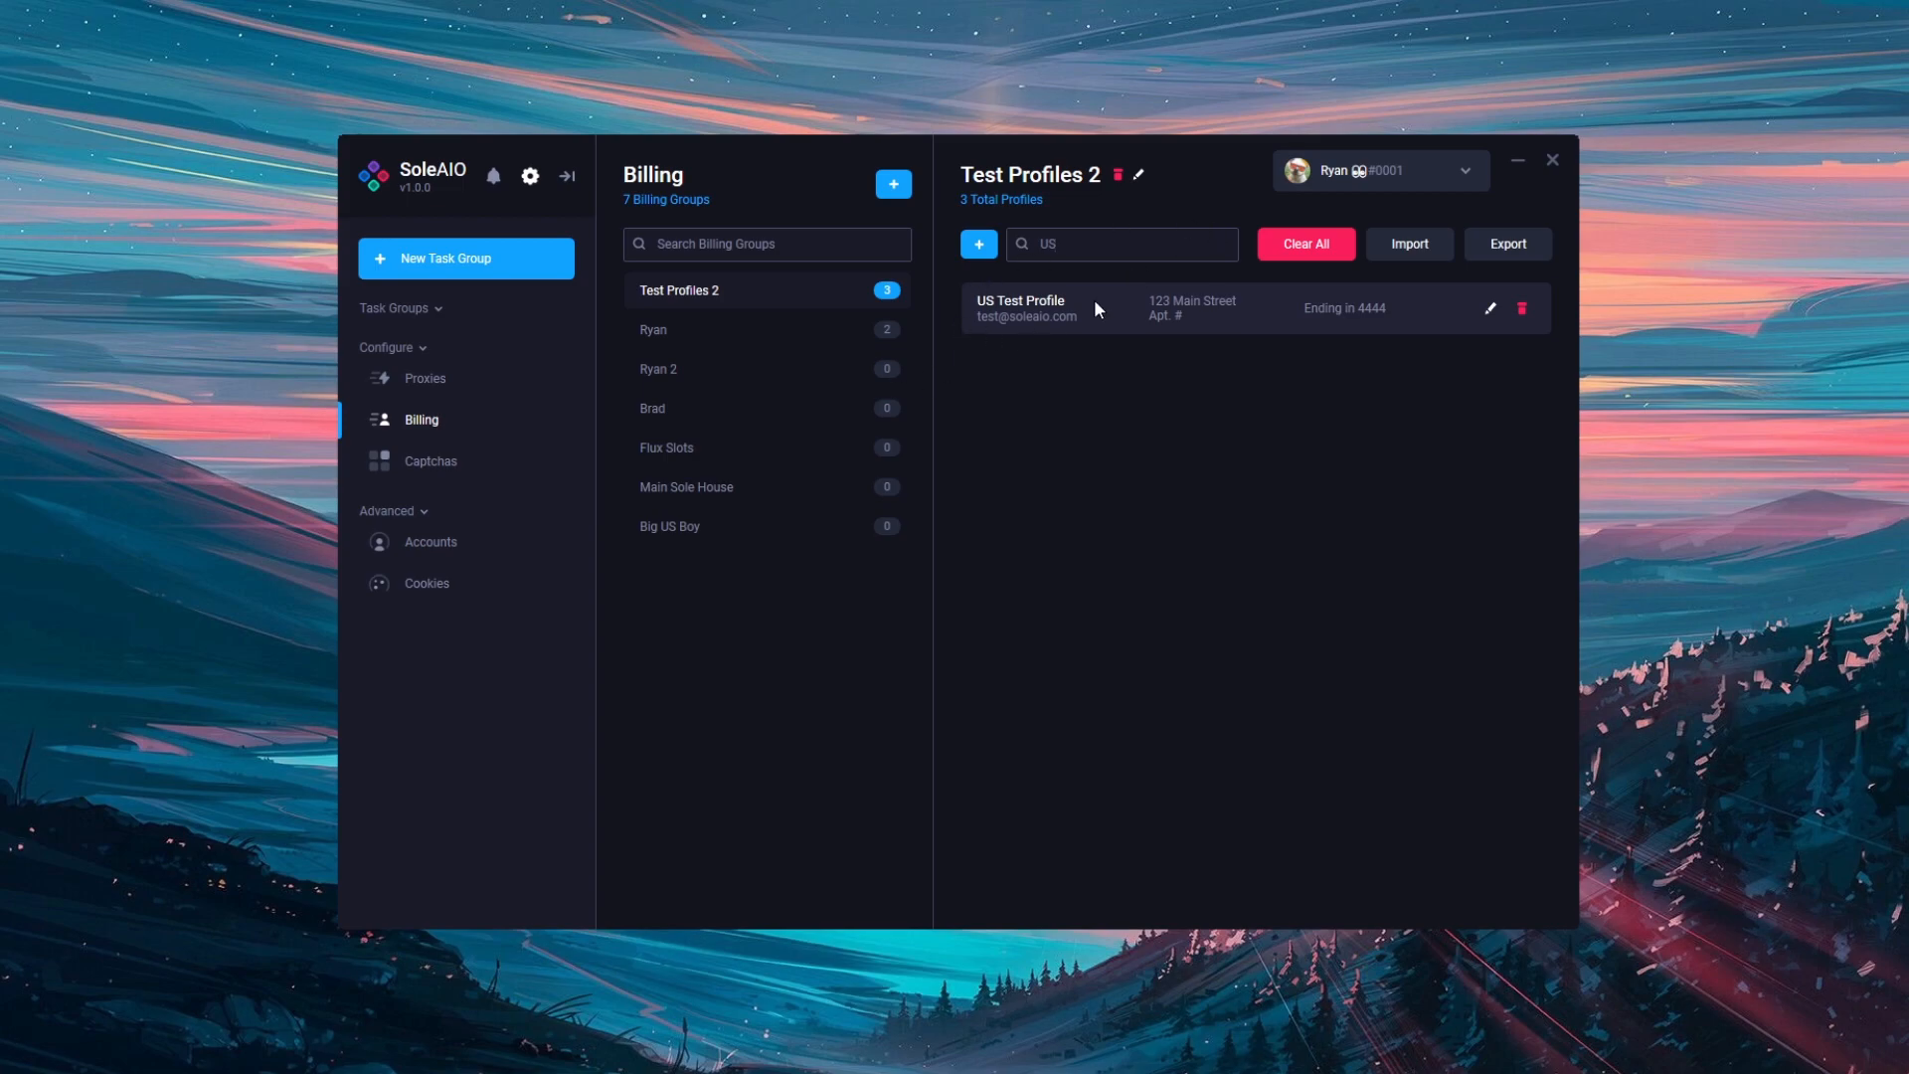
key("BackSpace")
key("BackSpace")
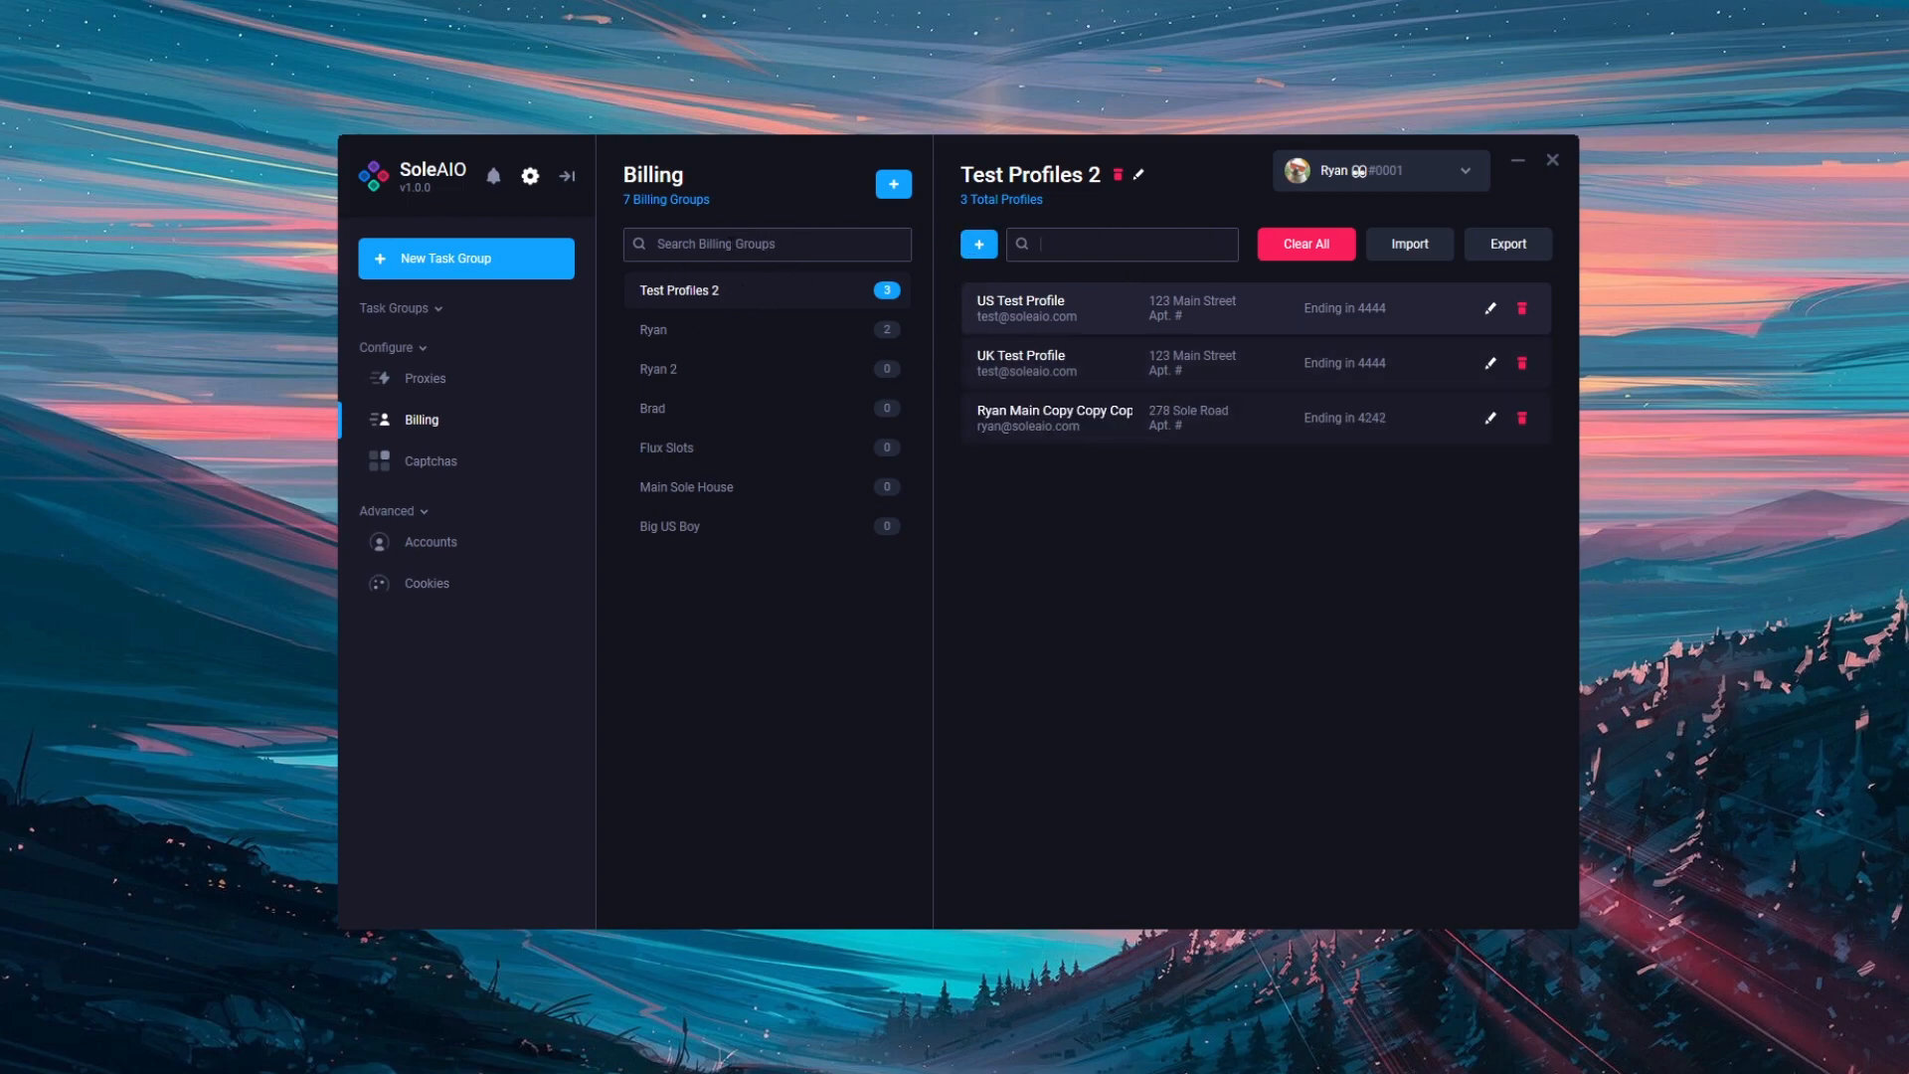
left_click(739, 243)
type("Ryan")
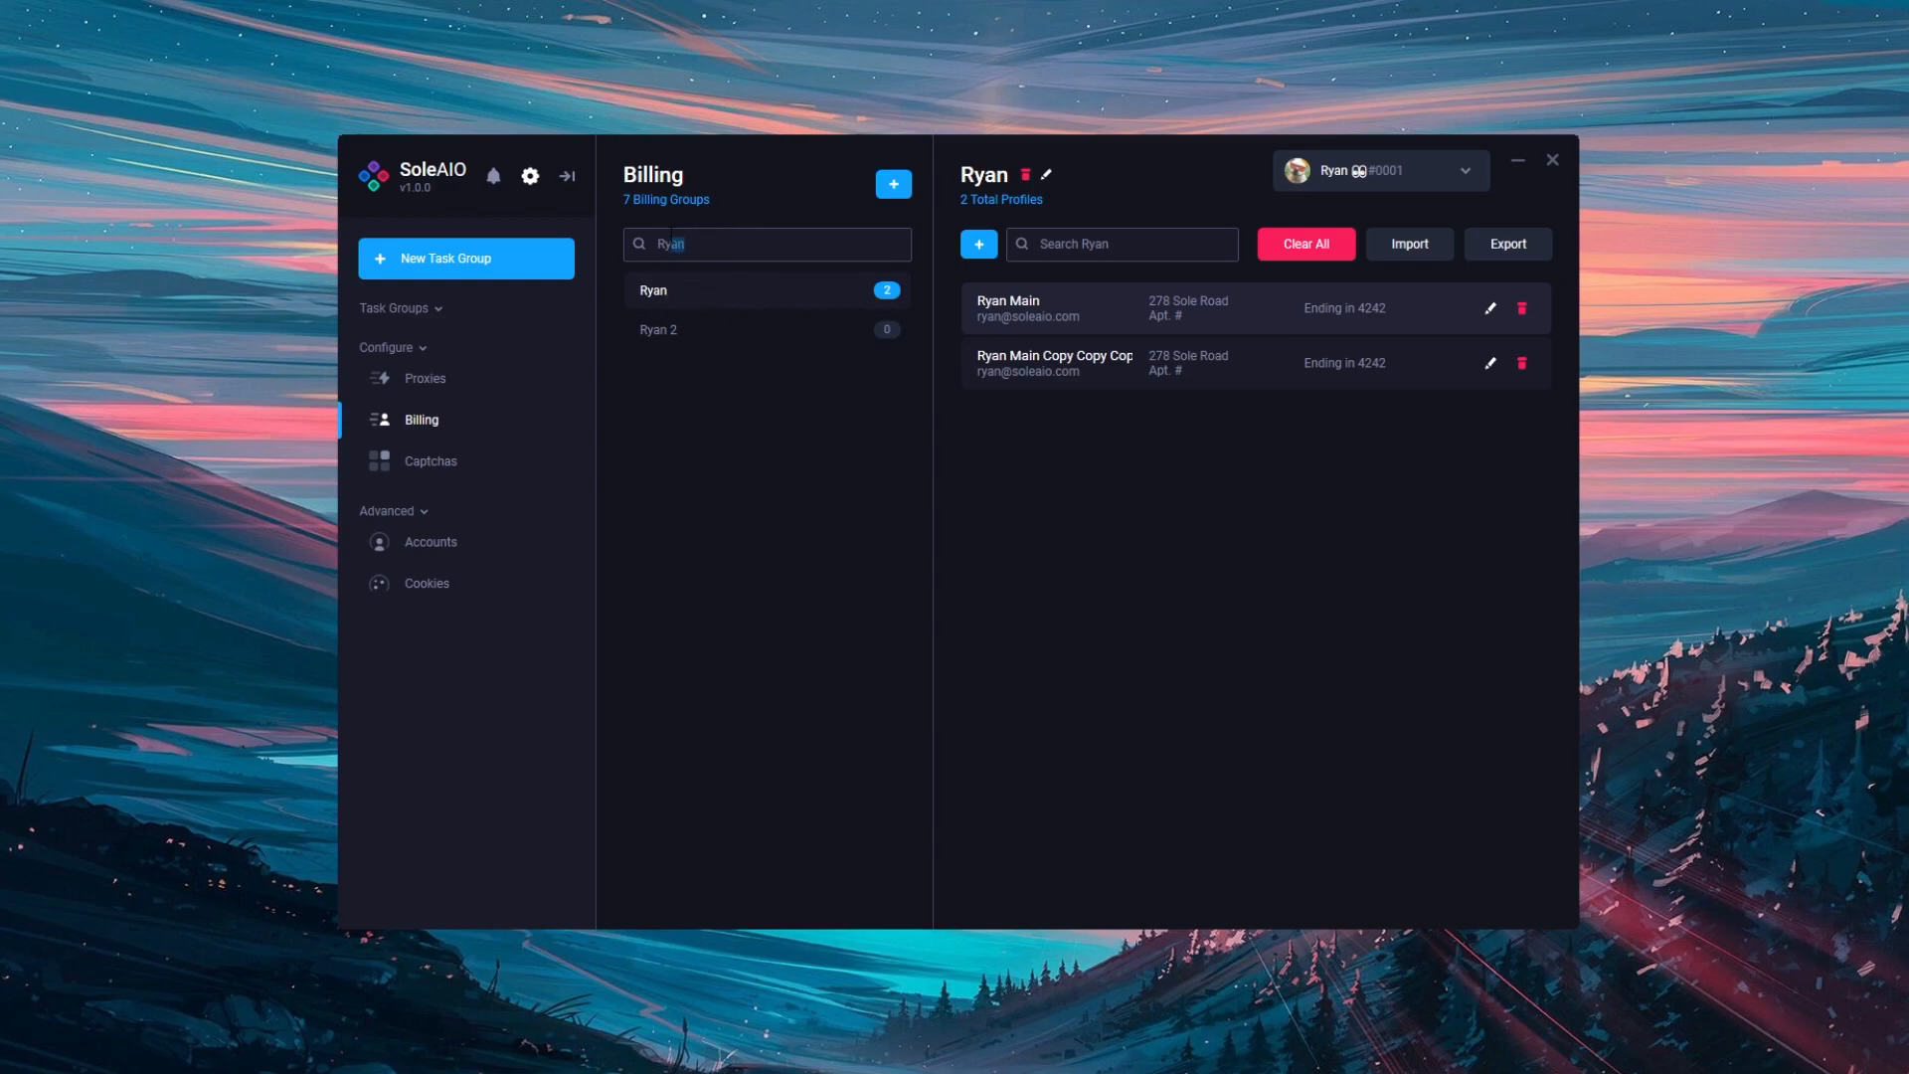
key("BackSpace")
key("BackSpace")
key("BackSpace")
key("BackSpace")
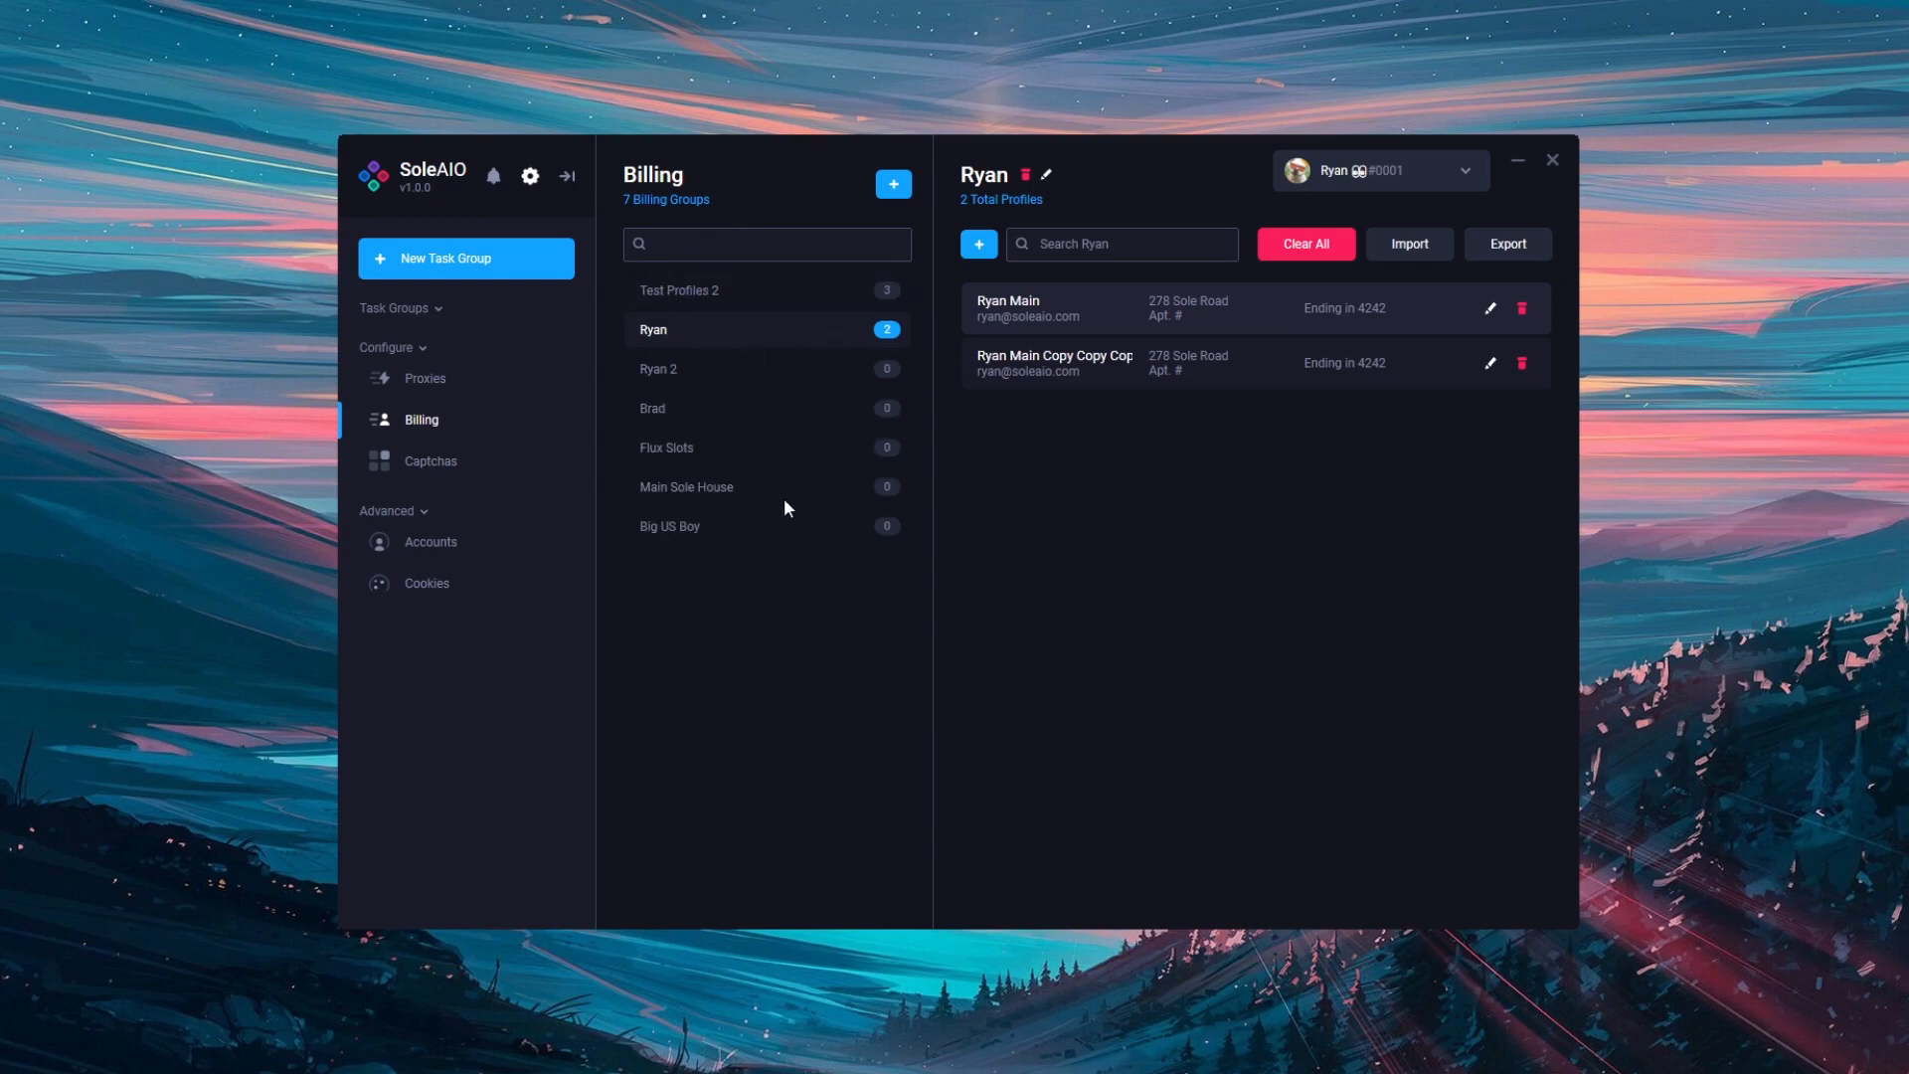